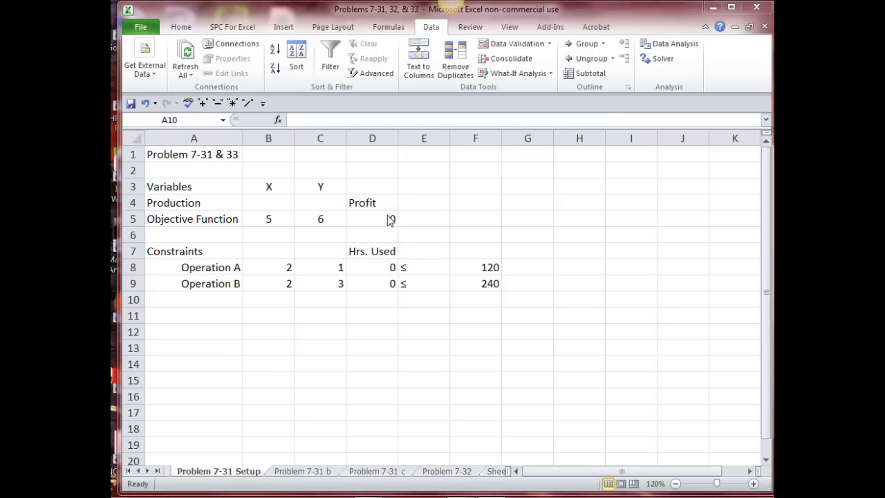
Set up Solver to maximize the profit in cell D5 by changing the production cells B4:C4.
{"action": "left_click", "coordinate": [374, 215]}
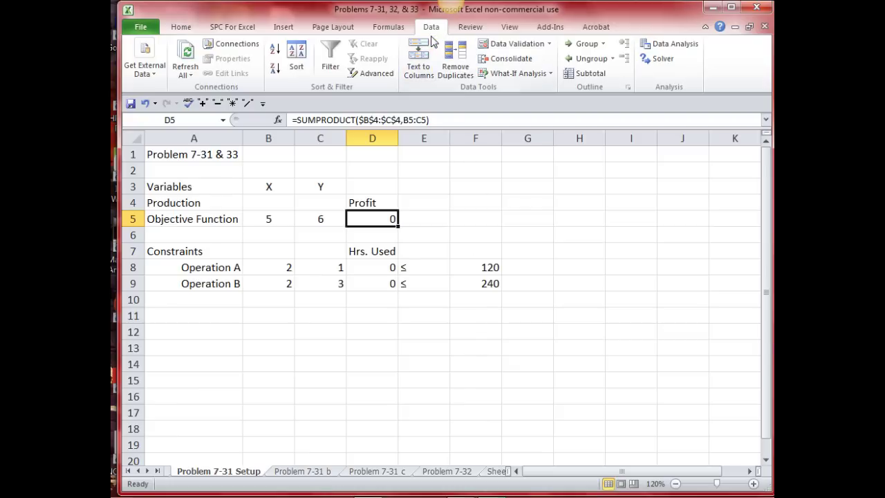
{"action": "left_click", "coordinate": [663, 60]}
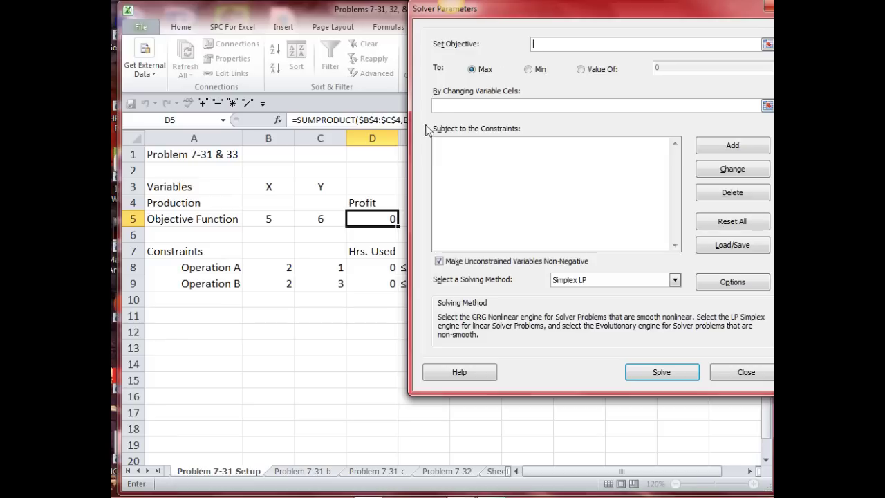
{"action": "left_click", "coordinate": [374, 218]}
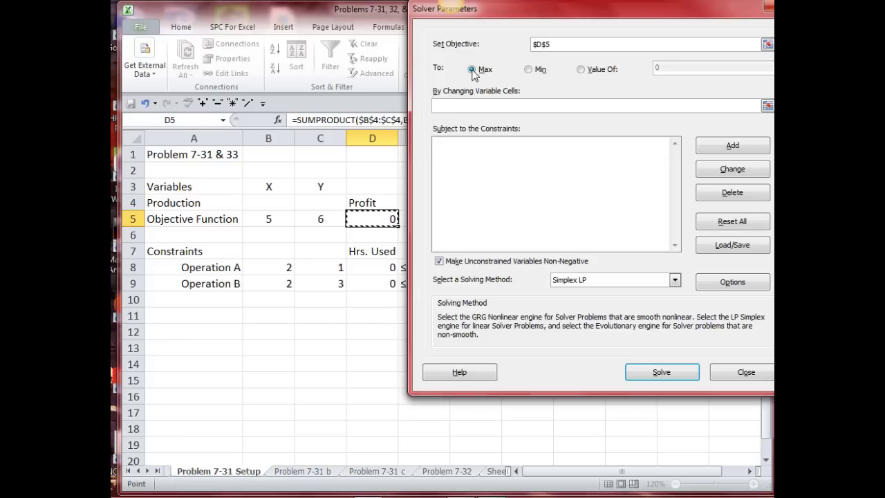
{"action": "left_click", "coordinate": [474, 105]}
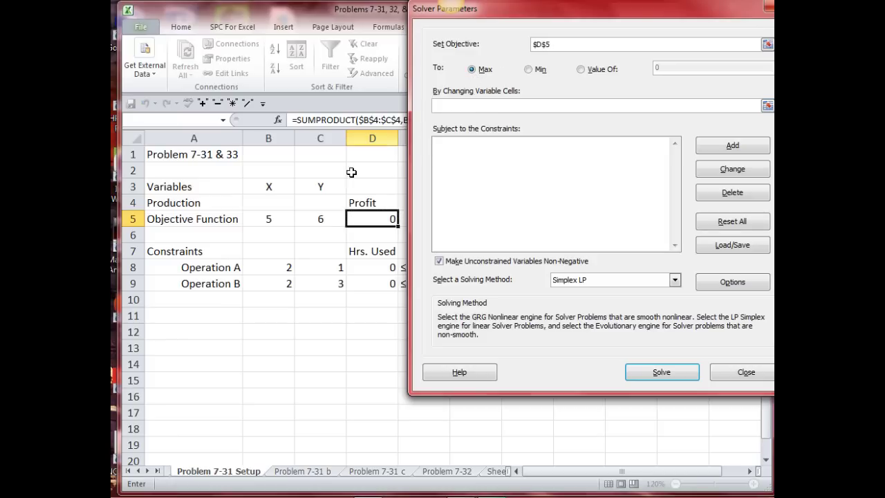
{"action": "left_click_drag", "start_coordinate": [283, 203], "coordinate": [307, 200]}
Add the Solver constraint that hours used in D8:D9 are <= the limits in F8:F9.
{"action": "left_click", "coordinate": [666, 153]}
{"action": "left_click", "coordinate": [724, 154]}
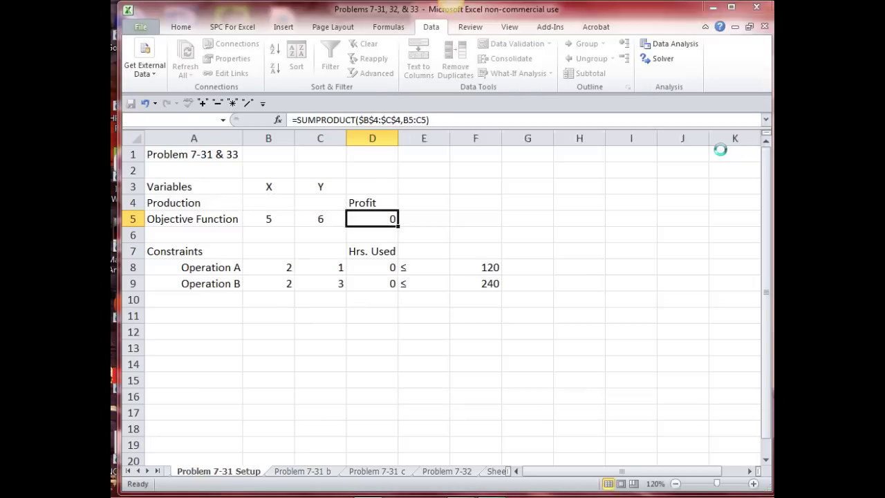
{"action": "left_click_drag", "start_coordinate": [381, 267], "coordinate": [387, 280]}
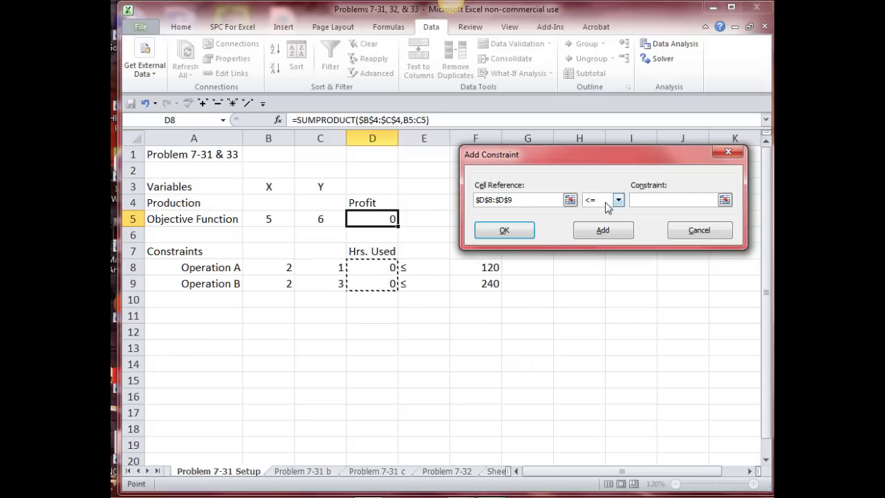
{"action": "left_click", "coordinate": [637, 200]}
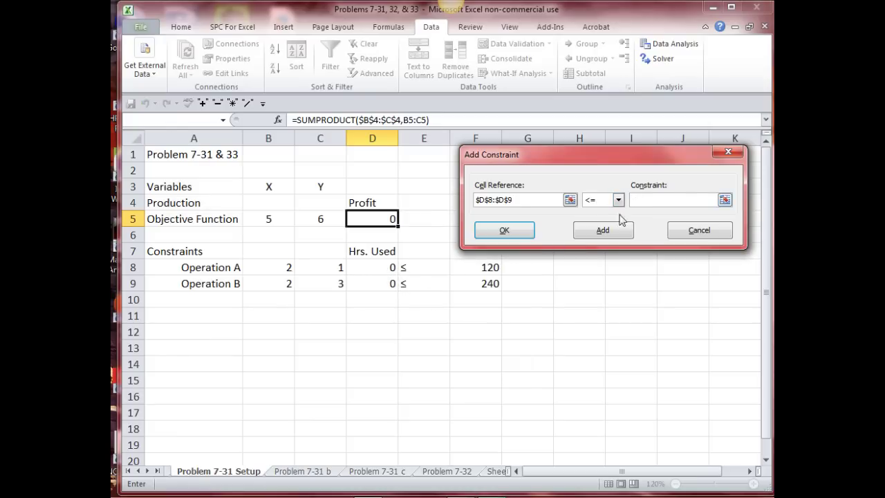
{"action": "left_click_drag", "start_coordinate": [487, 270], "coordinate": [488, 283]}
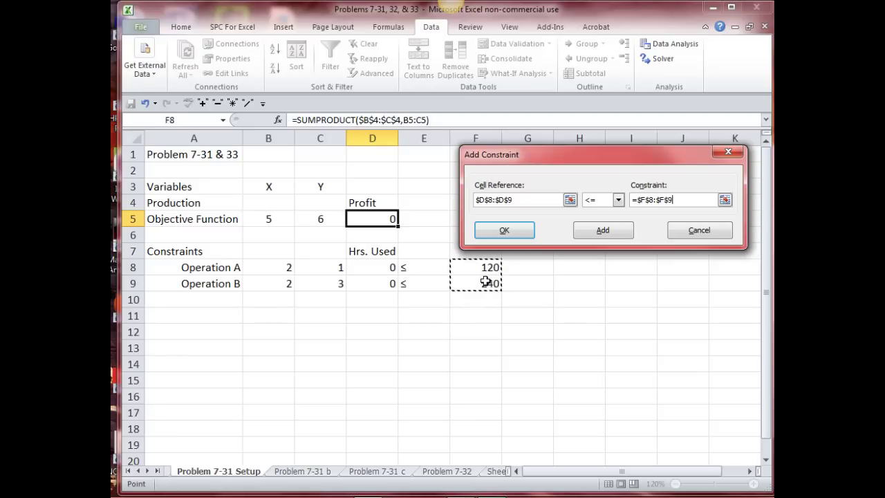
{"action": "left_click", "coordinate": [514, 233]}
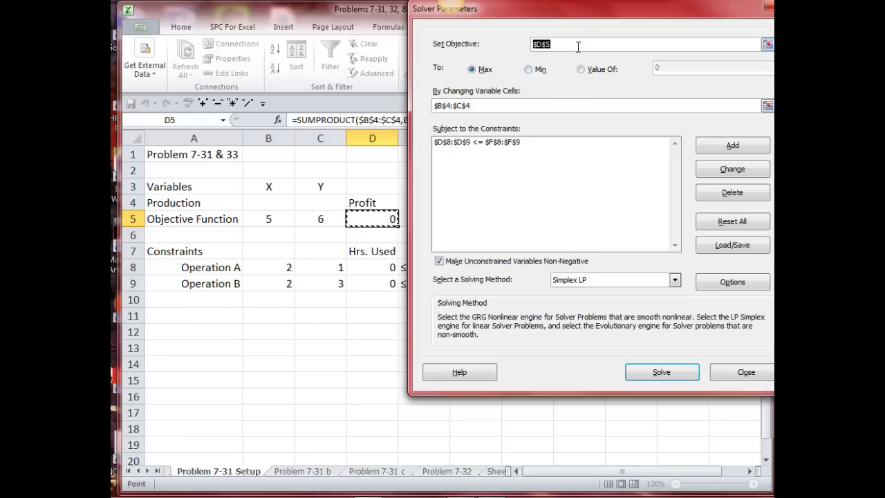
Solve the profit model with the Simplex LP method and non-negative variables.
{"action": "left_click_drag", "start_coordinate": [579, 19], "coordinate": [645, 35]}
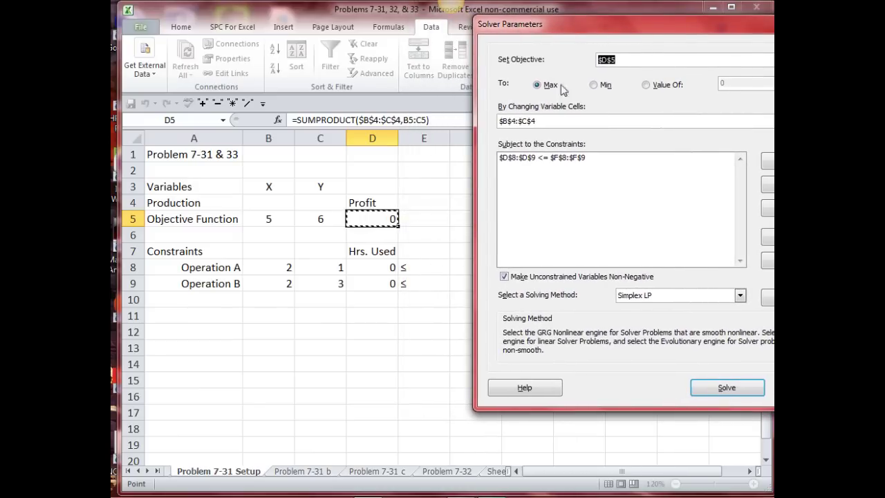
{"action": "left_click_drag", "start_coordinate": [590, 29], "coordinate": [509, 28]}
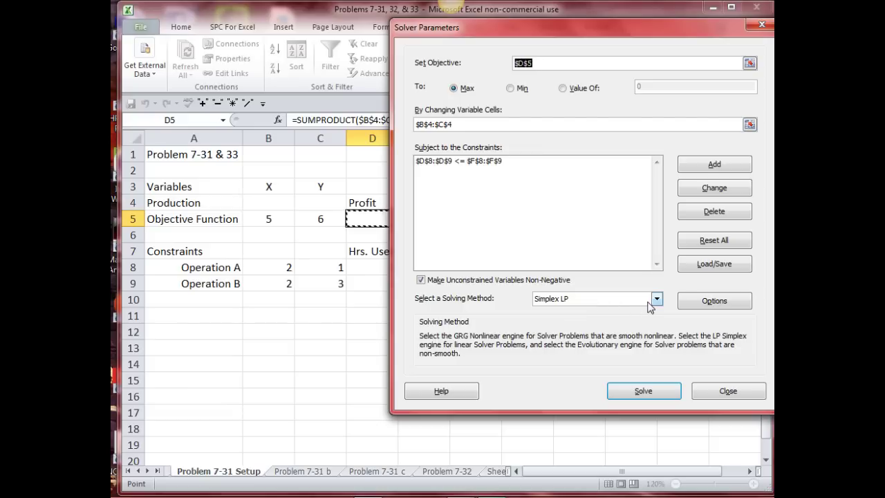
{"action": "left_click", "coordinate": [639, 392]}
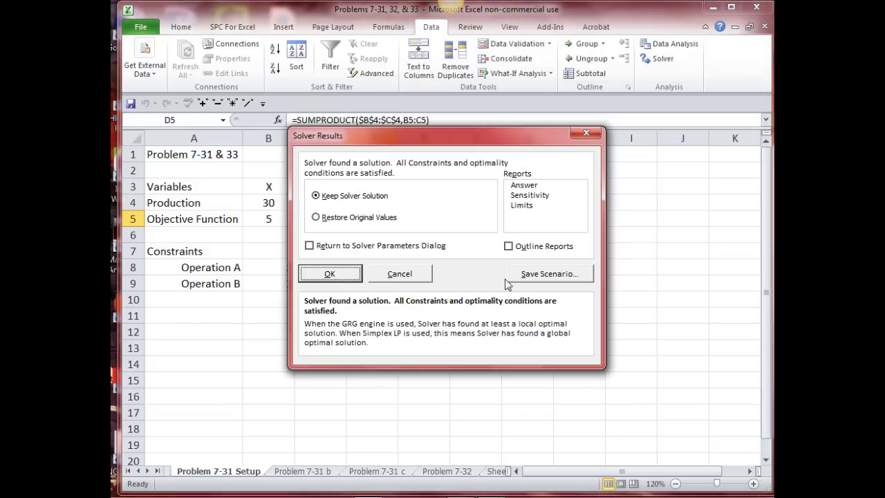
Keep the Solver solution and generate the Answer and Sensitivity reports.
{"action": "left_click_drag", "start_coordinate": [447, 138], "coordinate": [668, 96]}
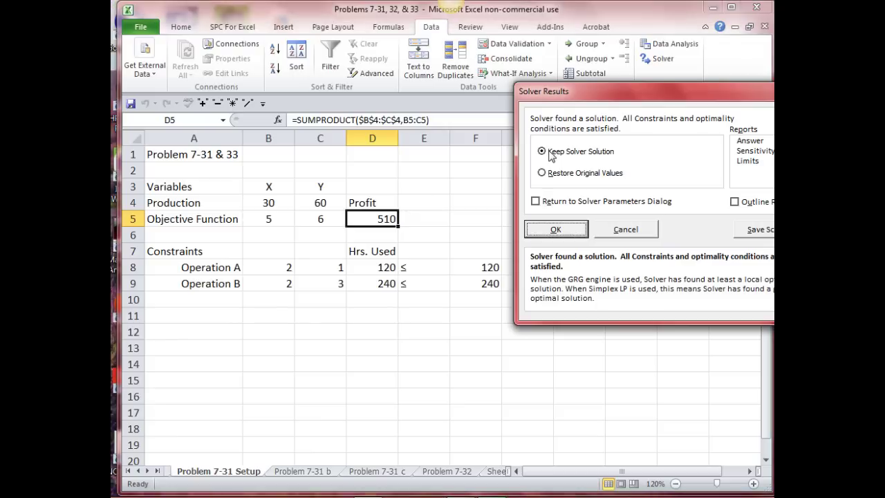
{"action": "left_click_drag", "start_coordinate": [600, 97], "coordinate": [507, 105]}
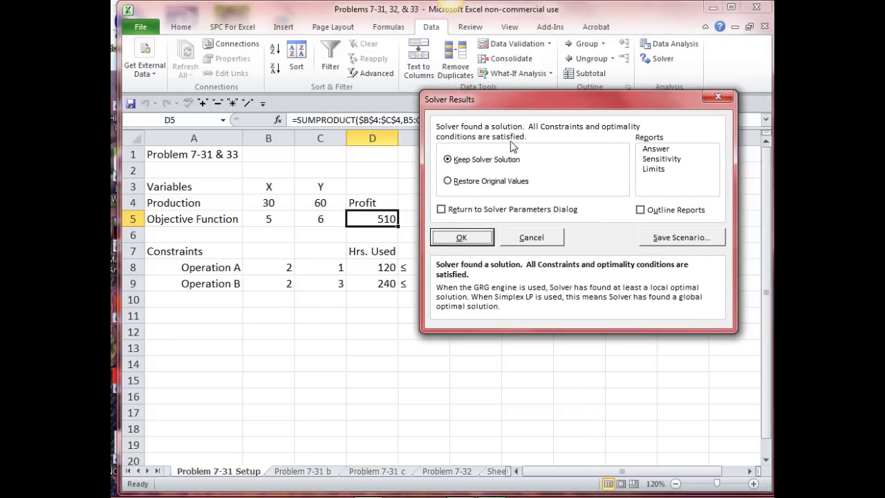
{"action": "left_click", "coordinate": [657, 151]}
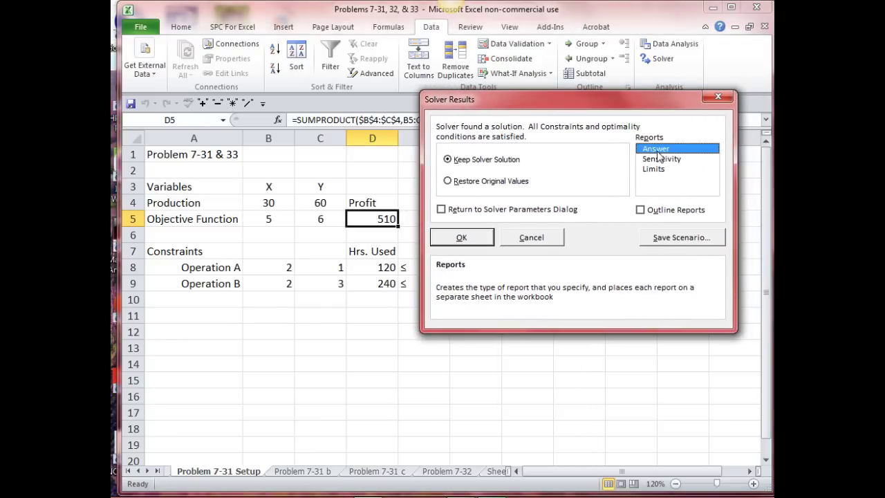
{"action": "left_click", "coordinate": [657, 159]}
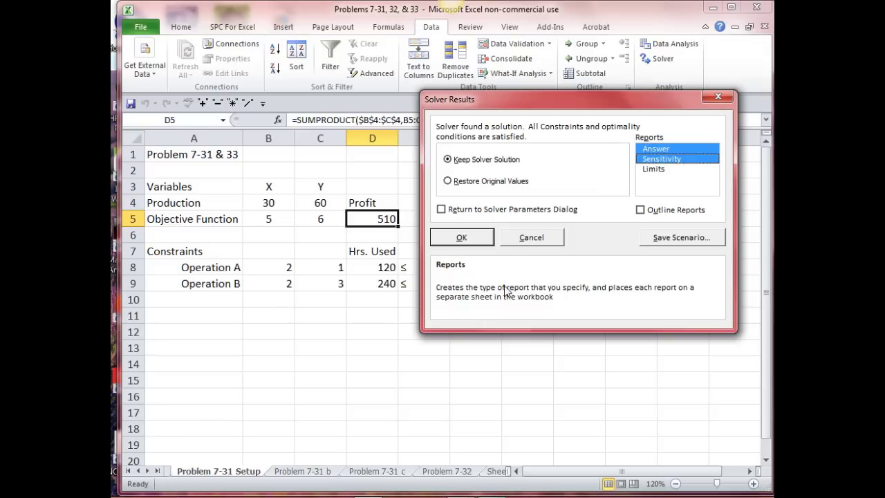
{"action": "left_click", "coordinate": [453, 238]}
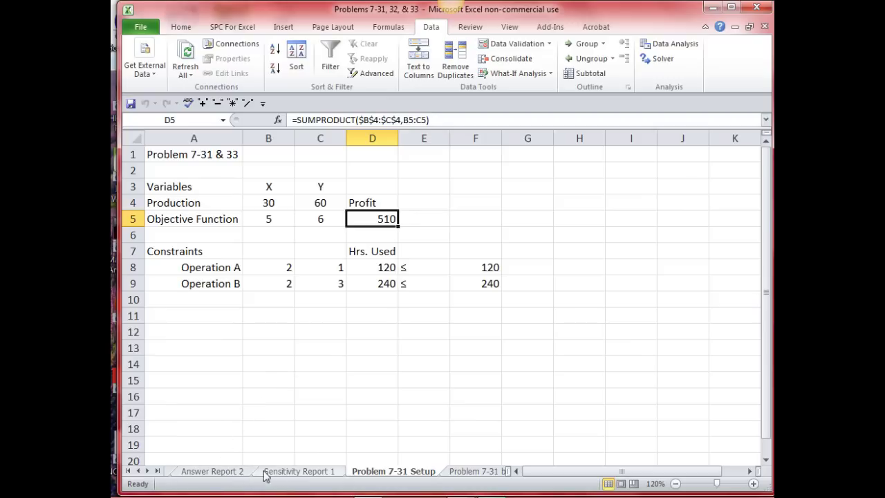
Examine the objective, variable and constraint results in Answer Report 2, and compare Sensitivity Report 1 with the Problem 7-31 Setup sheet.
{"action": "left_click", "coordinate": [212, 472]}
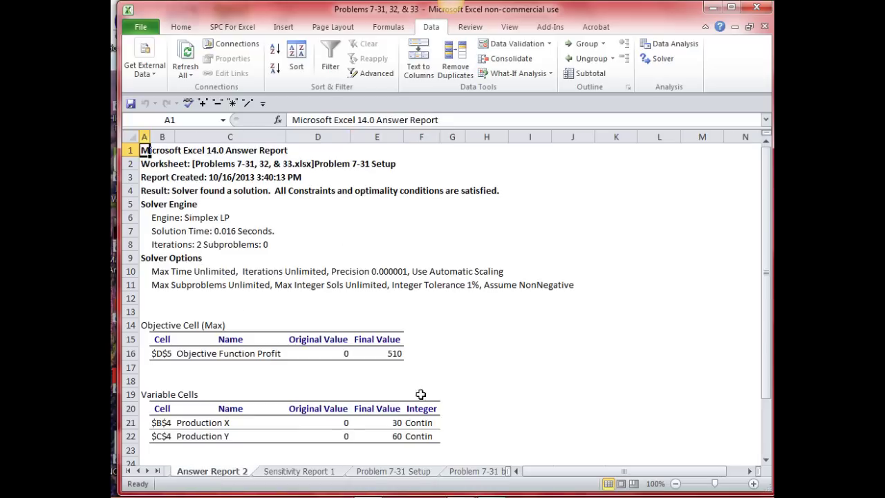
{"action": "left_click", "coordinate": [492, 350]}
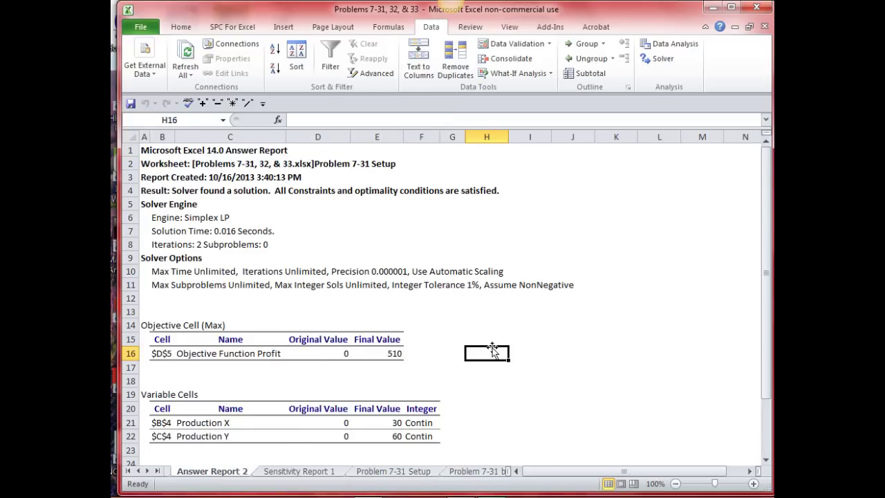
{"action": "scroll", "coordinate": [491, 351], "scroll_direction": "down", "scroll_amount": 2}
{"action": "scroll", "coordinate": [495, 344], "scroll_direction": "down", "scroll_amount": 1}
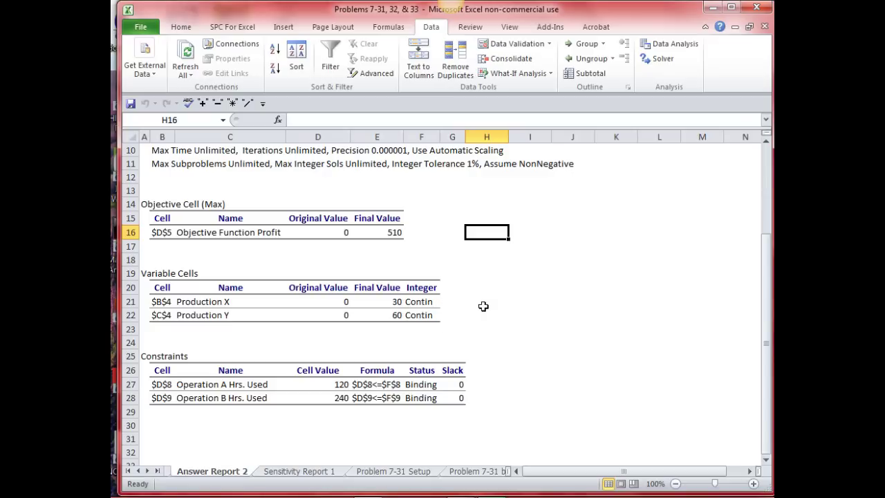
{"action": "left_click", "coordinate": [304, 472]}
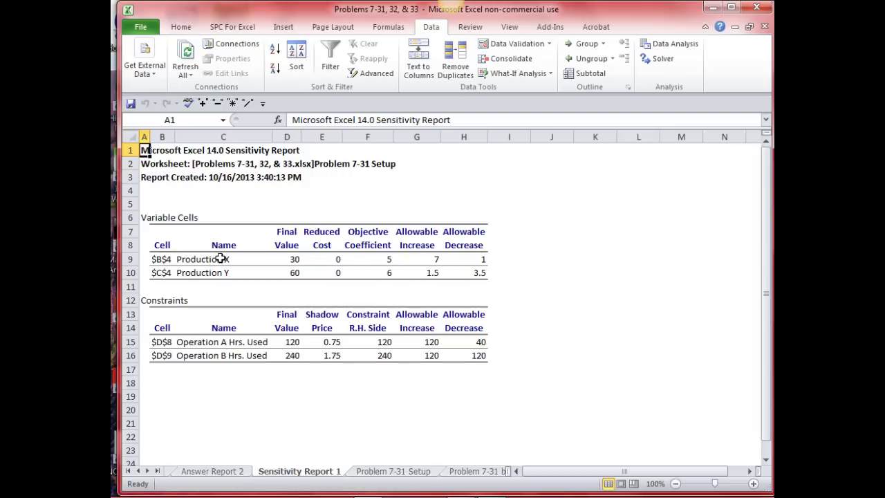
{"action": "left_click", "coordinate": [380, 472]}
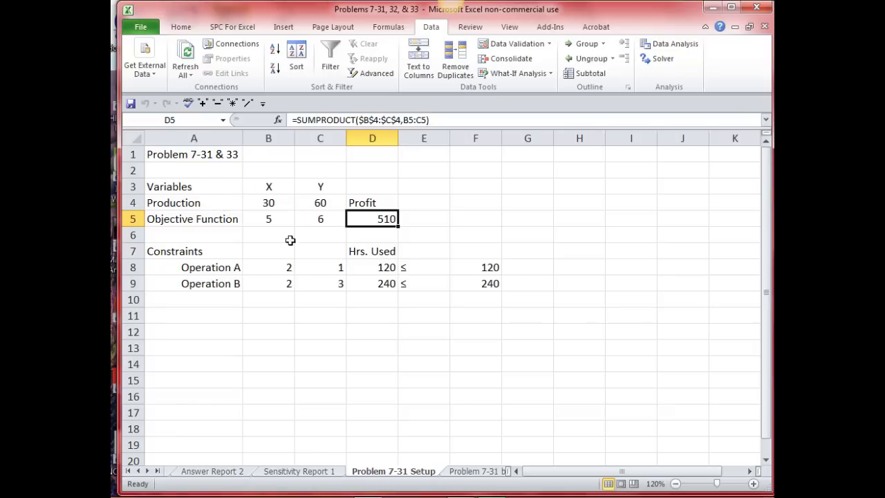
{"action": "left_click", "coordinate": [296, 471]}
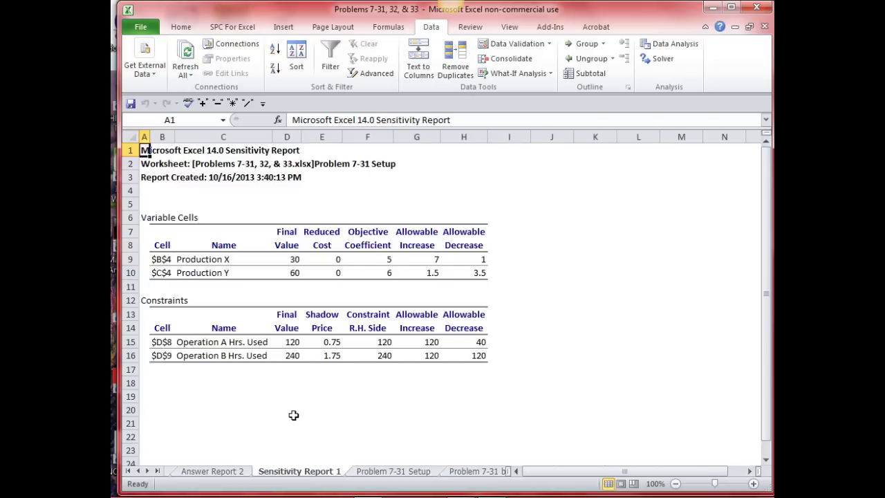
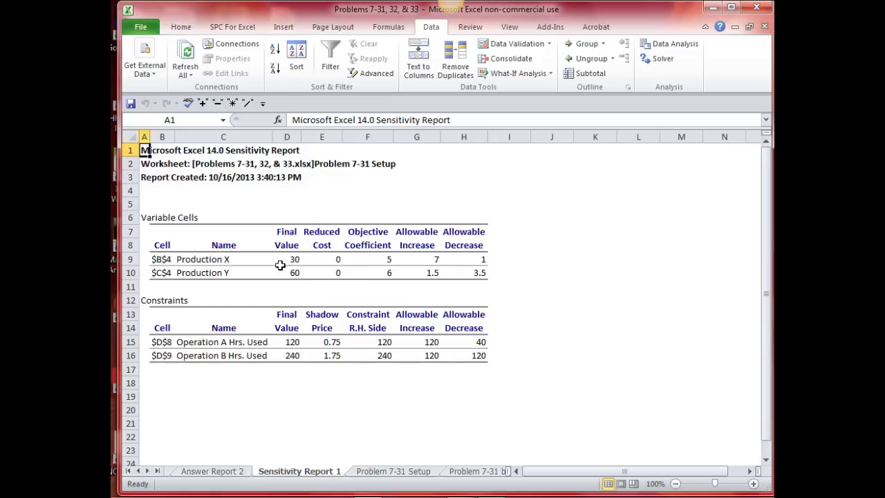
On the Problem 7-31 Setup sheet, clear the production values in B4:C4 and set X's objective coefficient in B5 to 8.
{"action": "left_click", "coordinate": [398, 471]}
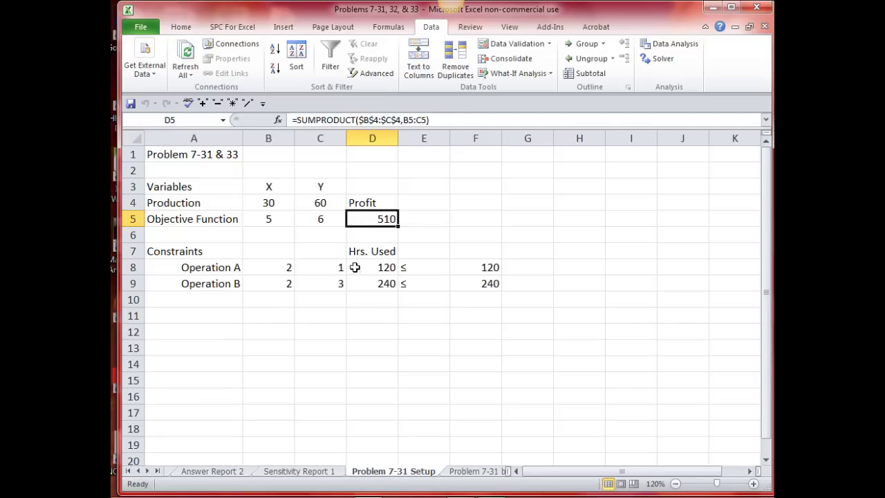
{"action": "left_click_drag", "start_coordinate": [282, 204], "coordinate": [315, 205]}
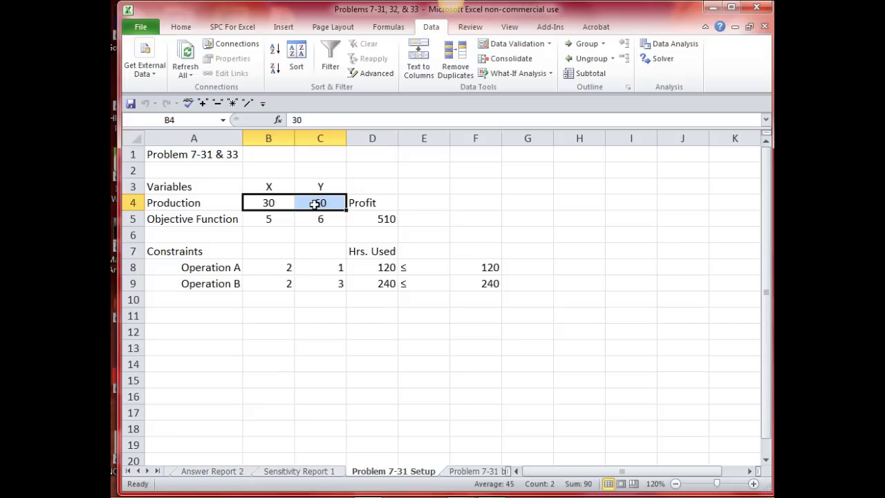
{"action": "key", "text": "Delete"}
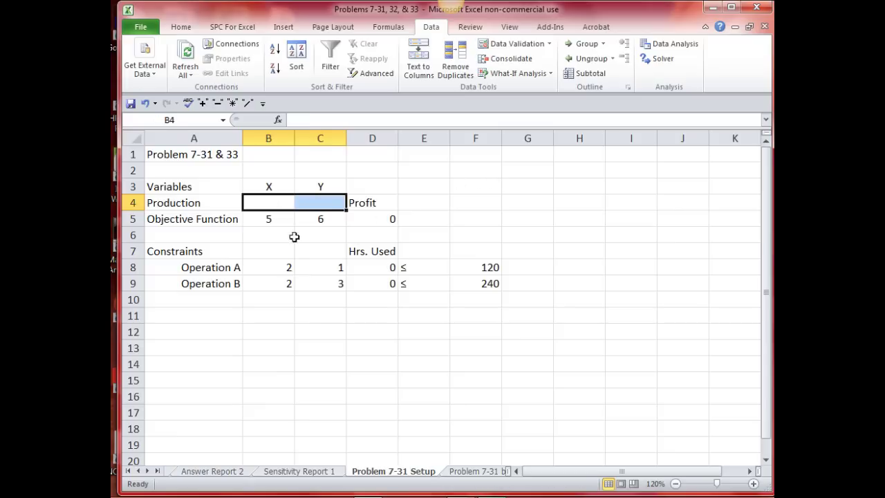
{"action": "left_click", "coordinate": [275, 220]}
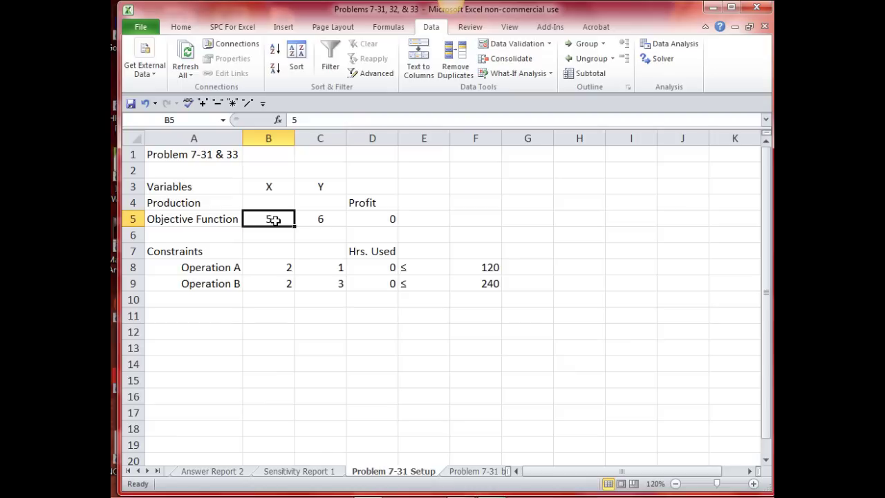
{"action": "type", "text": "8"}
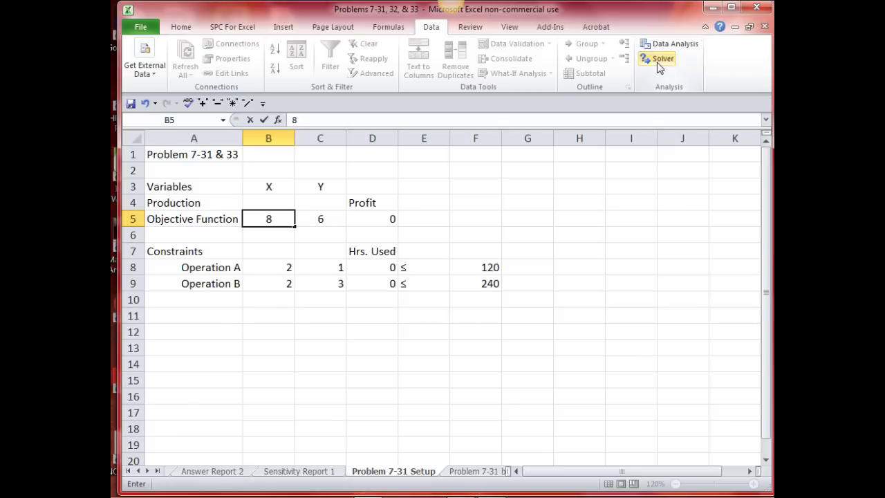
{"action": "left_click", "coordinate": [263, 122]}
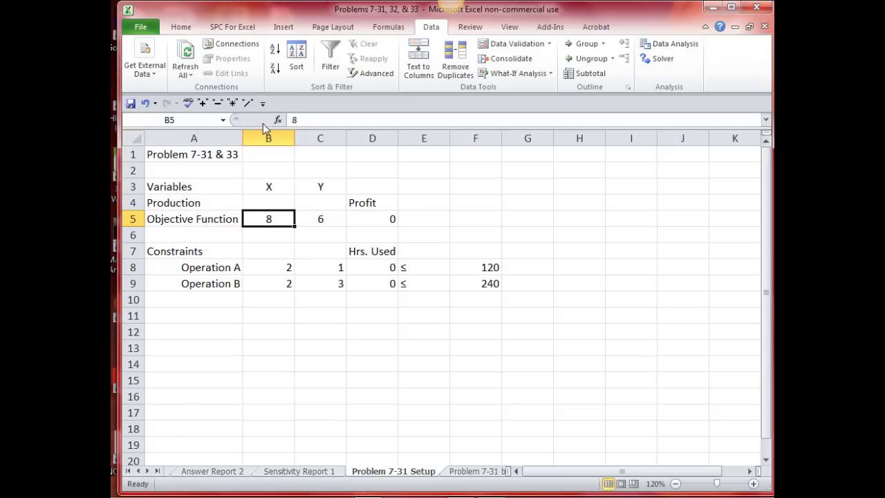
Reset all Solver options and cell selections.
{"action": "left_click", "coordinate": [654, 60]}
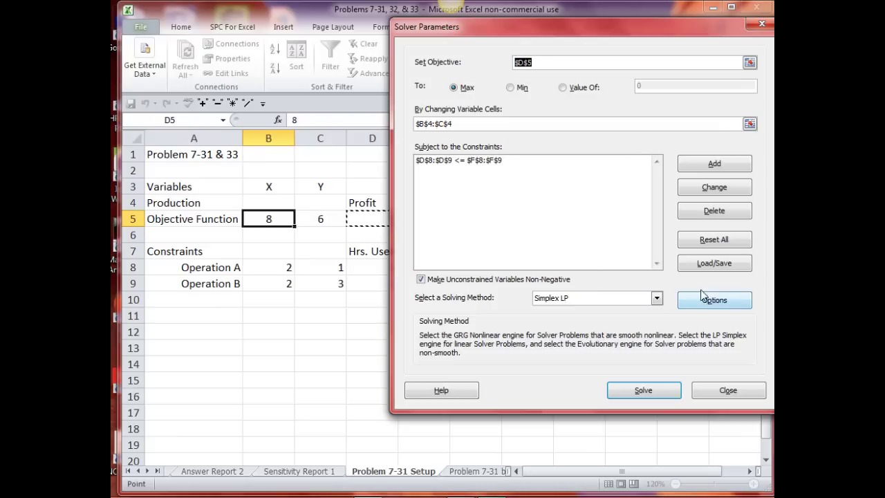
{"action": "left_click", "coordinate": [712, 240]}
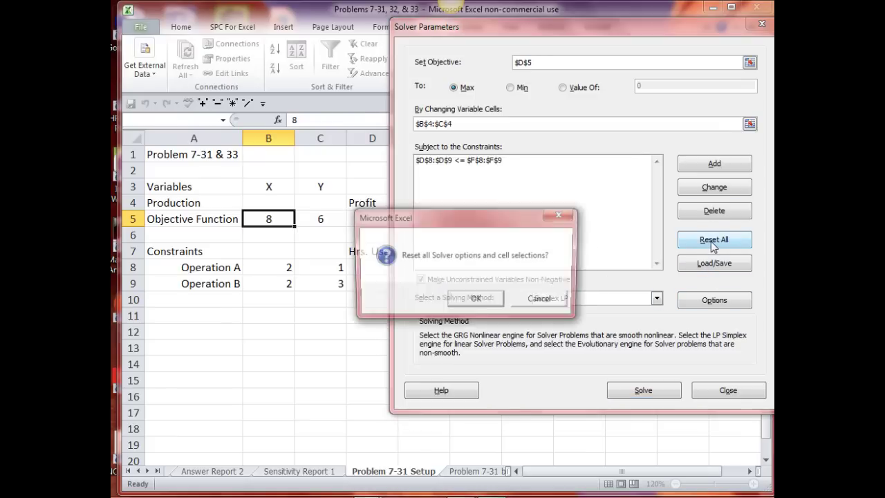
{"action": "left_click", "coordinate": [474, 301]}
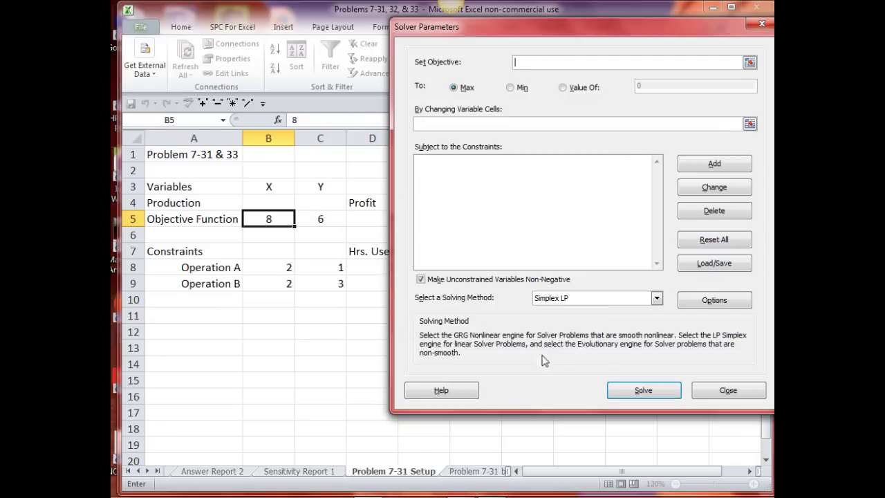
Set the Solver objective to maximise profit cell D5 by changing the production cells B4:C4.
{"action": "left_click_drag", "start_coordinate": [495, 35], "coordinate": [552, 48]}
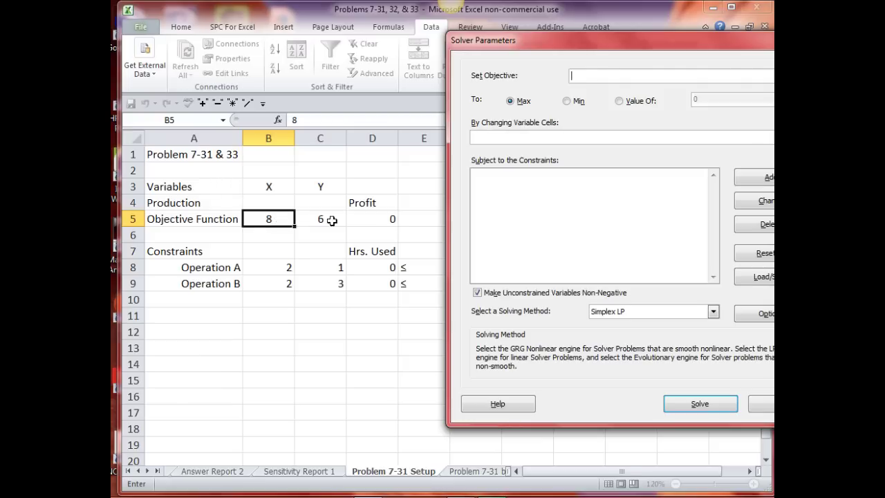
{"action": "left_click", "coordinate": [382, 216]}
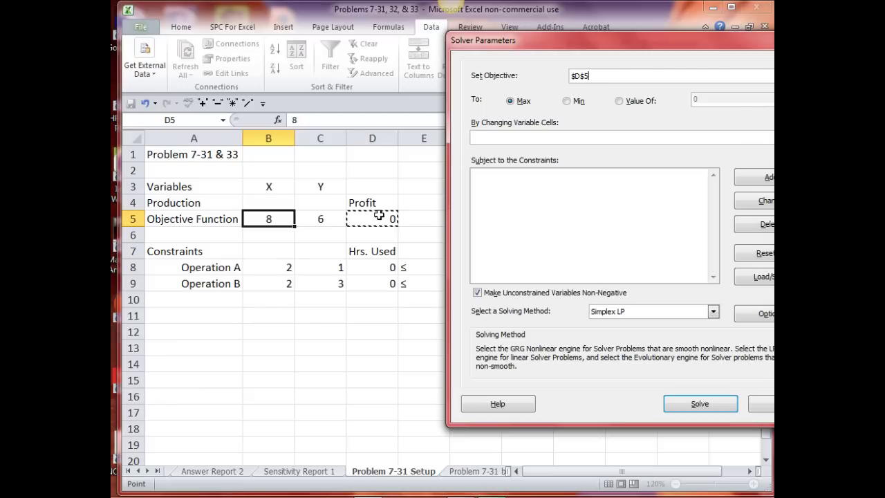
{"action": "left_click", "coordinate": [497, 136]}
{"action": "left_click_drag", "start_coordinate": [296, 201], "coordinate": [310, 198]}
{"action": "left_click", "coordinate": [492, 185]}
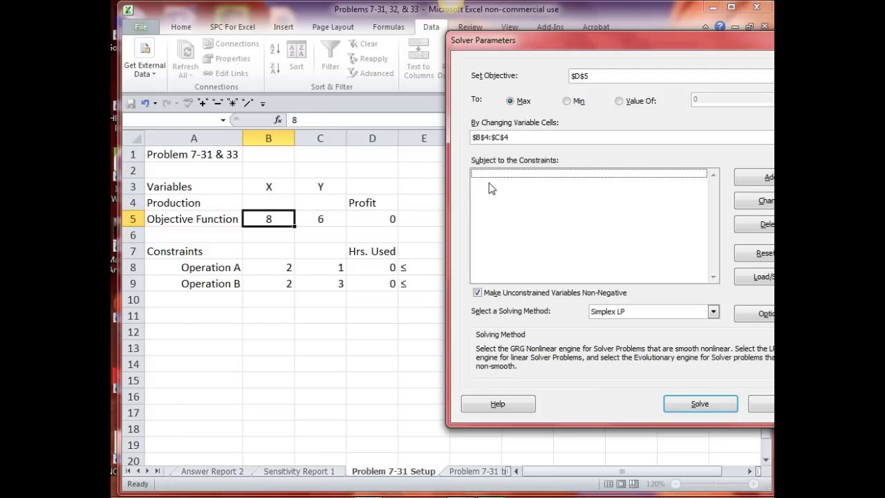
Add a Solver constraint requiring the hours used in D8:D9 to be <= the available hours in F8:F9.
{"action": "left_click", "coordinate": [763, 180]}
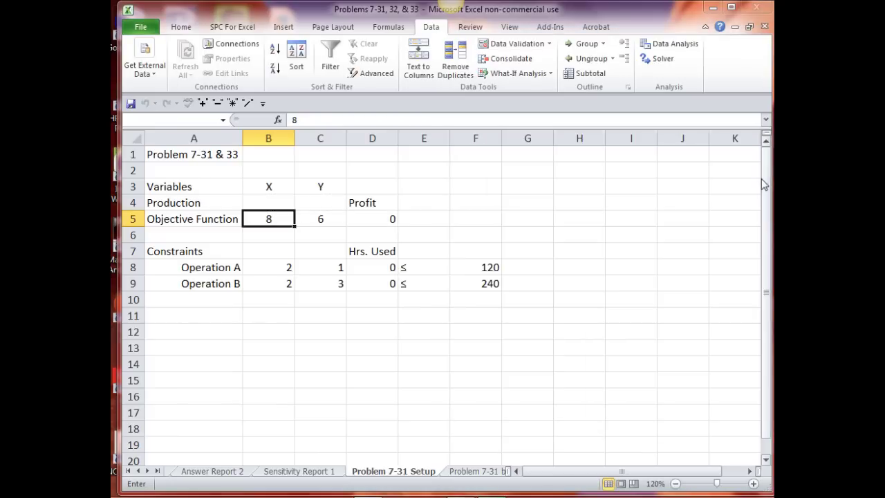
{"action": "left_click_drag", "start_coordinate": [376, 267], "coordinate": [383, 282]}
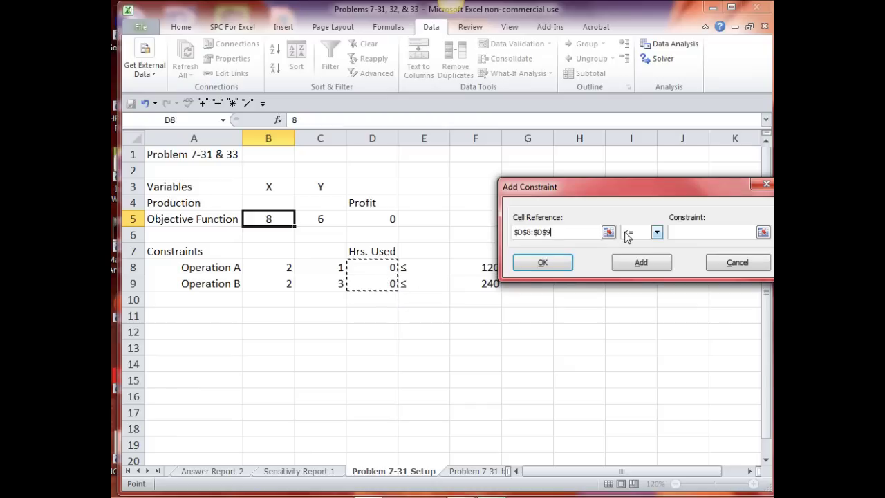
{"action": "left_click", "coordinate": [672, 231]}
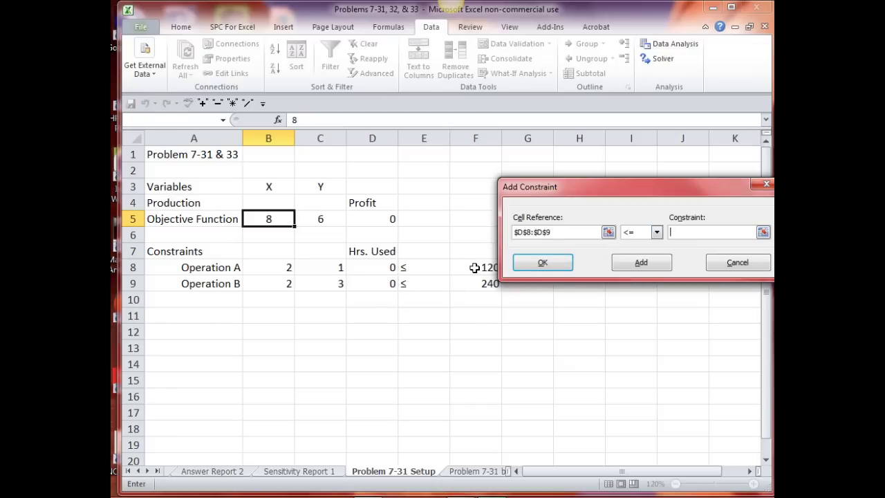
{"action": "left_click_drag", "start_coordinate": [474, 270], "coordinate": [478, 281]}
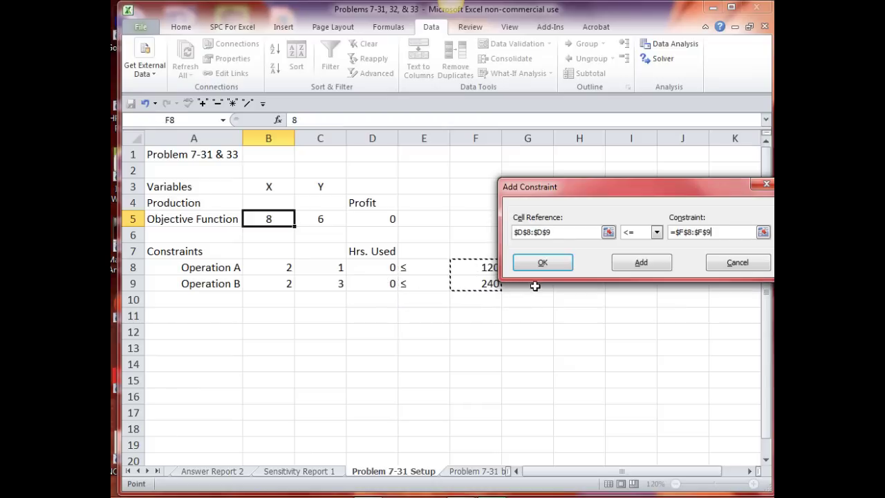
{"action": "left_click", "coordinate": [558, 266]}
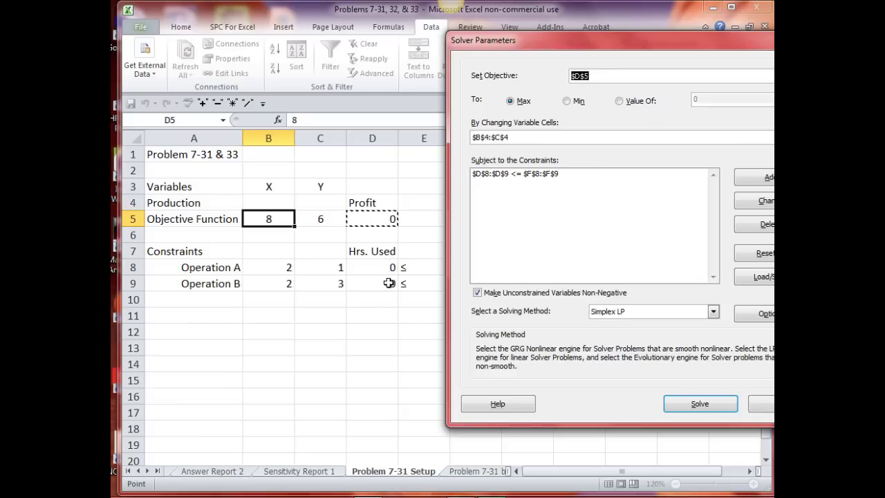
Solve the model with Simplex LP, view the production and profit results on the sheet, and discard the solution.
{"action": "left_click_drag", "start_coordinate": [524, 39], "coordinate": [589, 45]}
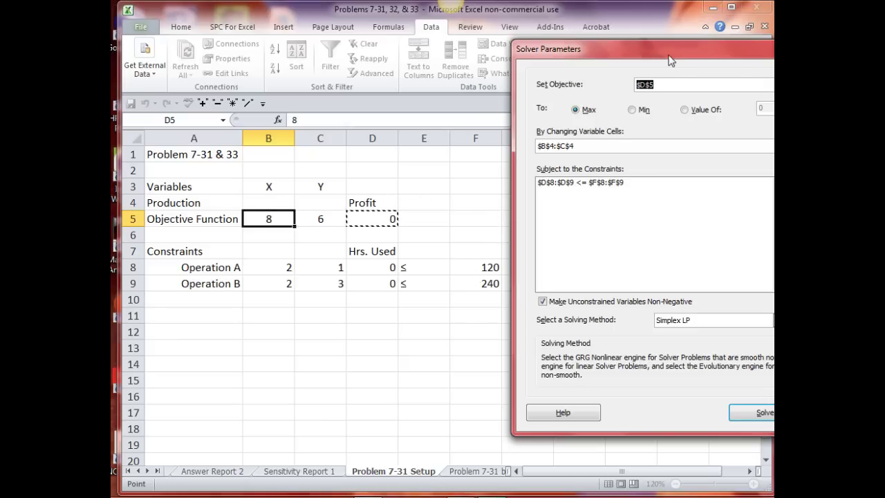
{"action": "left_click_drag", "start_coordinate": [672, 56], "coordinate": [556, 56]}
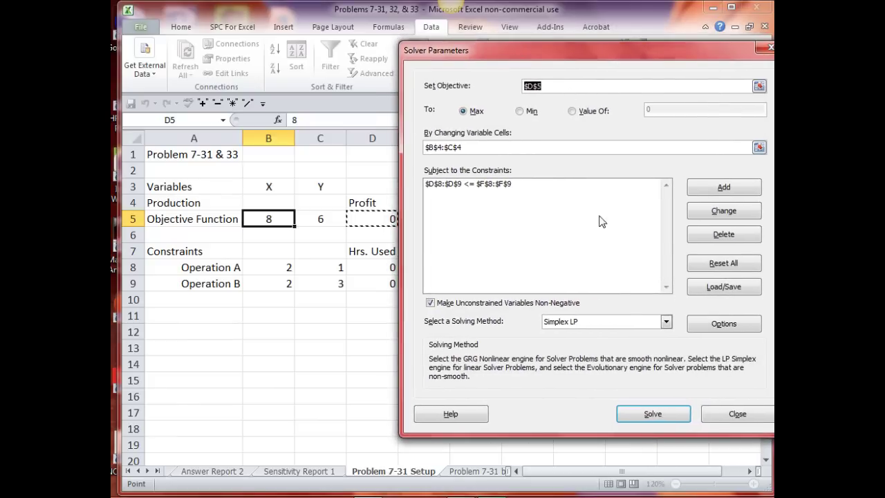
{"action": "left_click", "coordinate": [645, 412]}
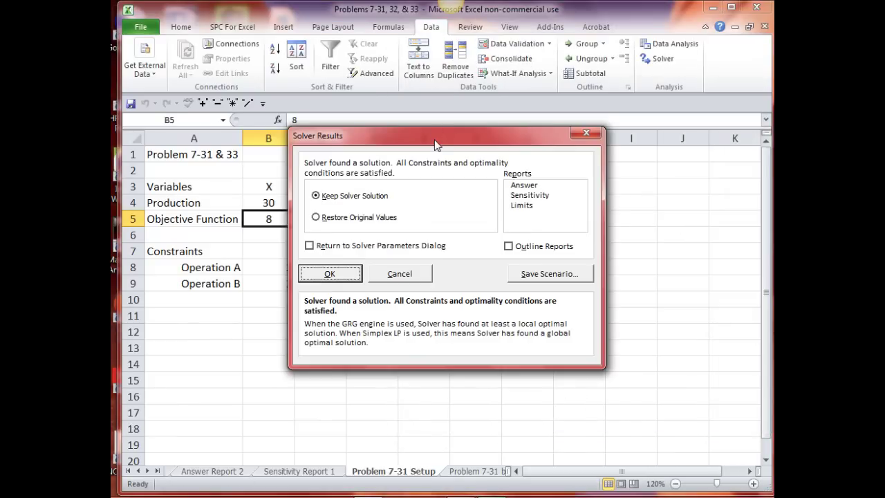
{"action": "left_click_drag", "start_coordinate": [436, 137], "coordinate": [587, 122]}
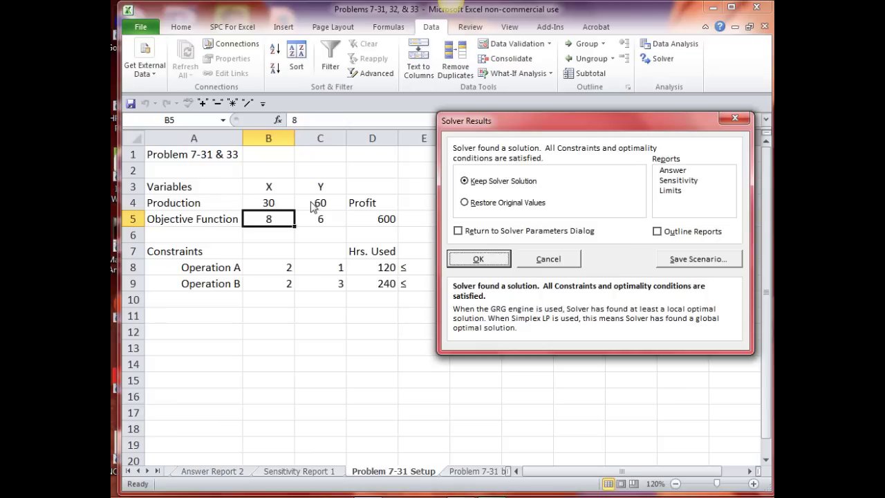
{"action": "left_click", "coordinate": [548, 261]}
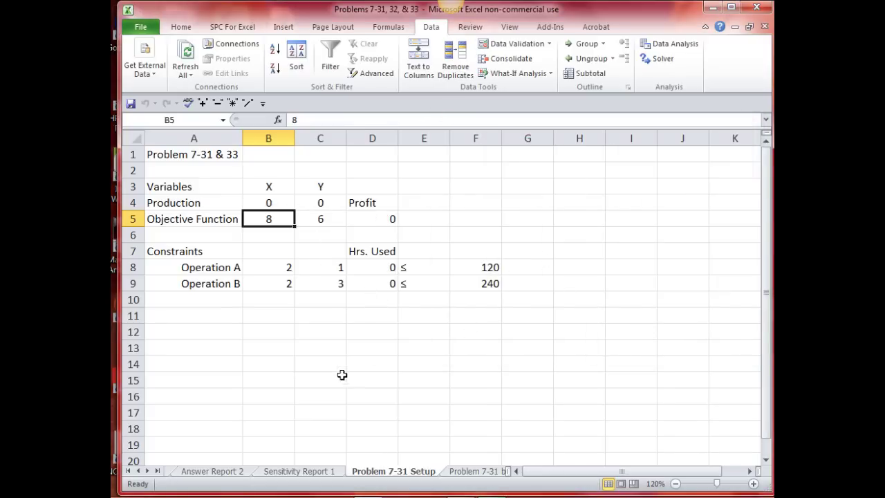
Examine the allowable ranges and shadow prices in Sensitivity Report 1 against the coefficients and available hours on the Problem 7-31 Setup sheet.
{"action": "left_click", "coordinate": [290, 473]}
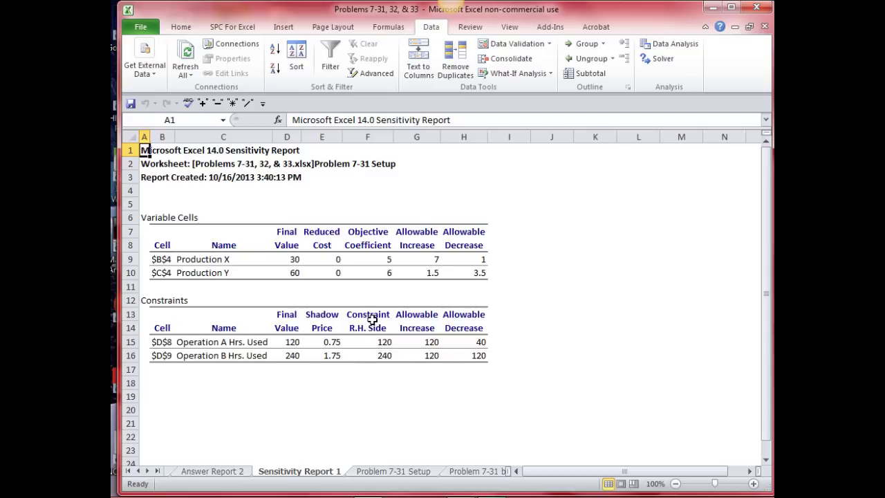
{"action": "left_click", "coordinate": [401, 471]}
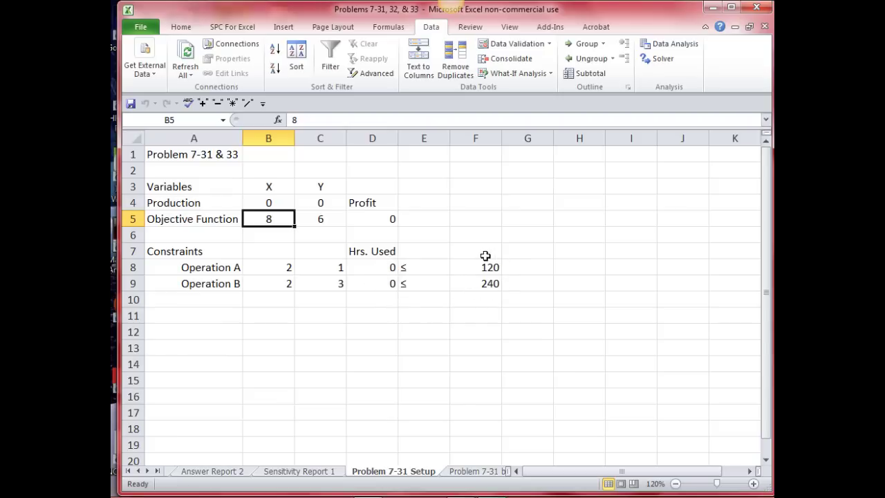
{"action": "left_click", "coordinate": [299, 471]}
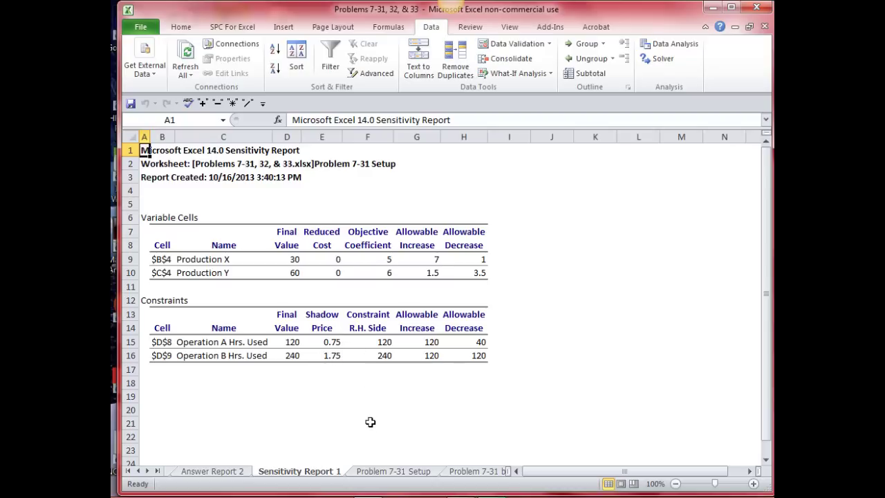
On the Problem 7-31 Setup sheet, set X's objective coefficient in B5 to 5 and Operation A's available hours in F8 to 121.
{"action": "left_click", "coordinate": [391, 475]}
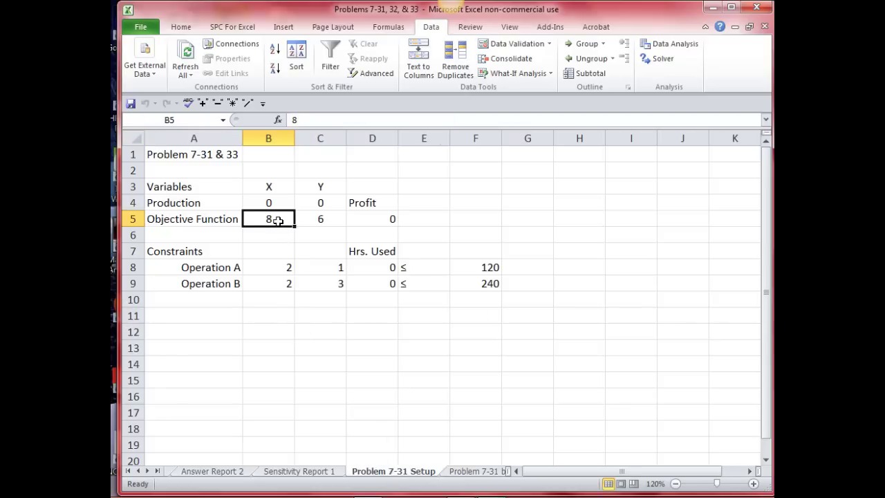
{"action": "type", "text": "5"}
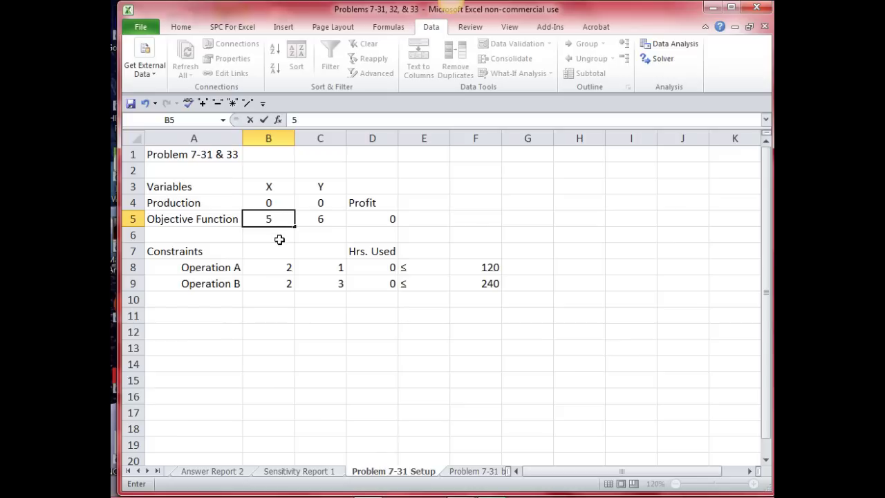
{"action": "left_click", "coordinate": [468, 268]}
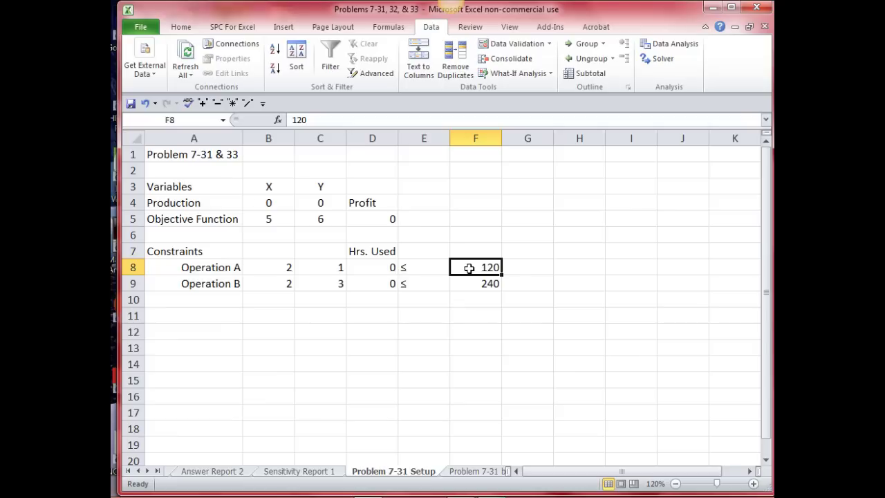
{"action": "type", "text": "121"}
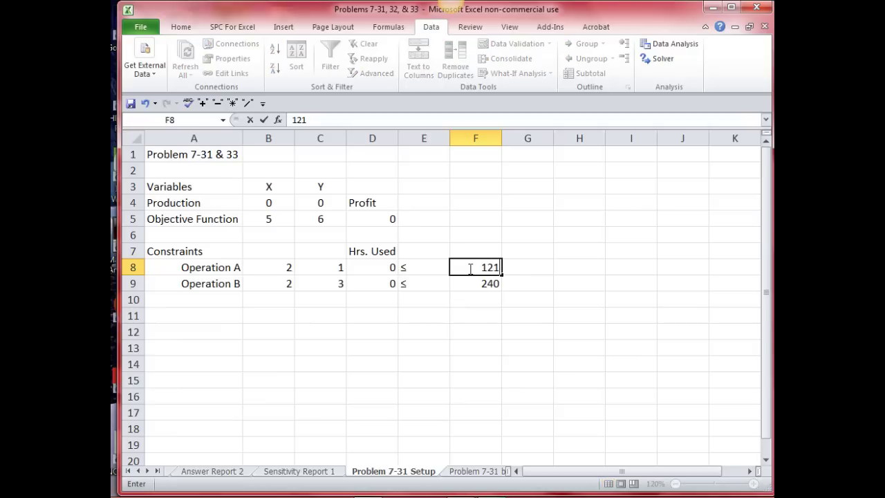
{"action": "left_click", "coordinate": [381, 223]}
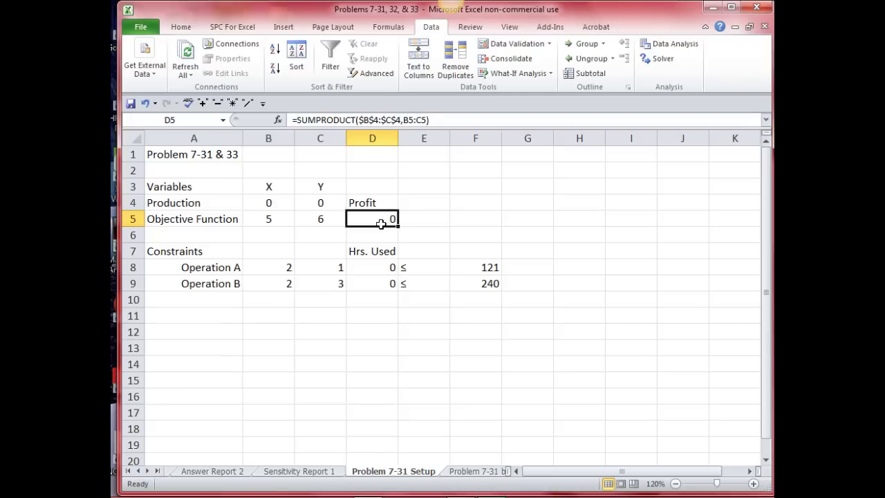
Clear the contents of the production cells B4:C4.
{"action": "left_click_drag", "start_coordinate": [278, 205], "coordinate": [312, 206]}
{"action": "right_click", "coordinate": [312, 207]}
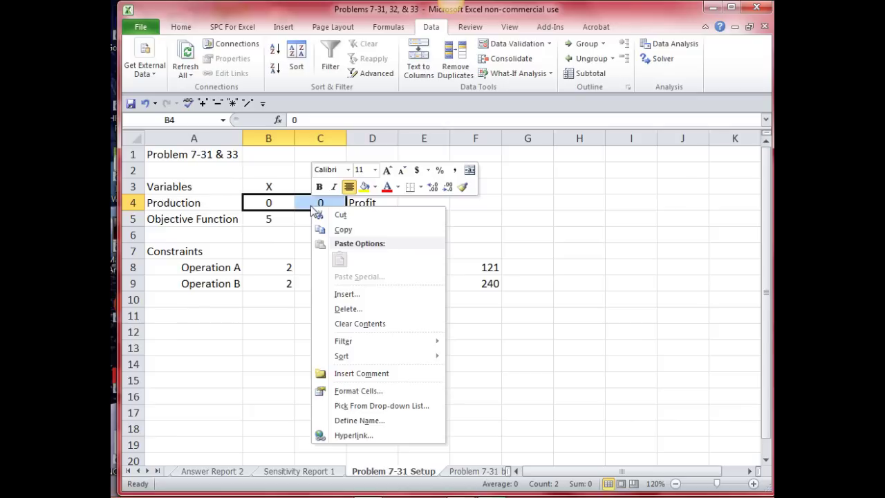
{"action": "left_click", "coordinate": [339, 323]}
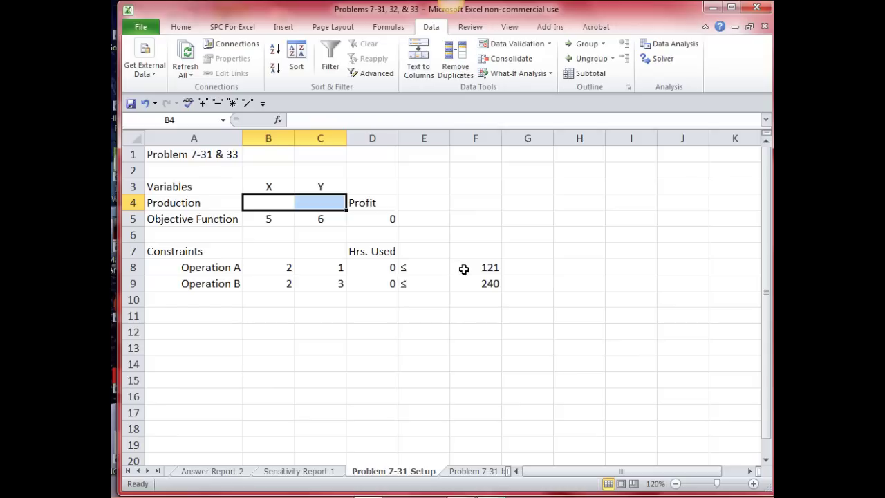
Open Solver and reset all of its options and cell selections.
{"action": "left_click", "coordinate": [665, 60]}
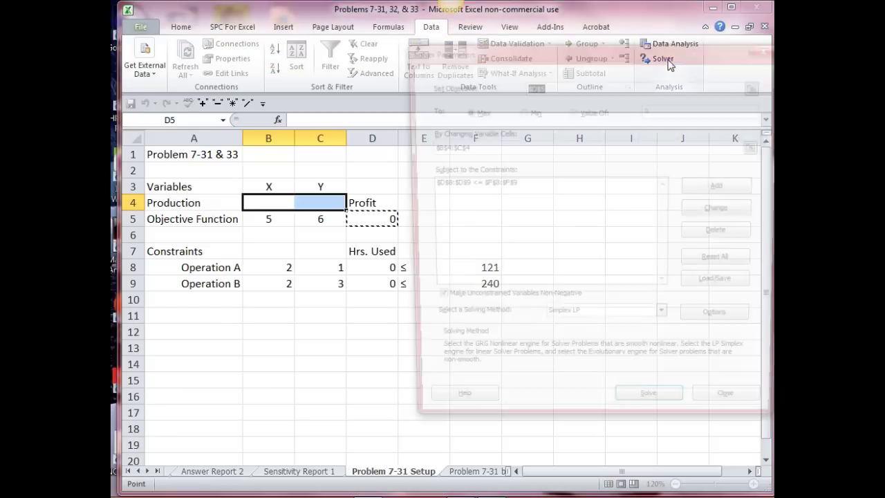
{"action": "left_click", "coordinate": [720, 265]}
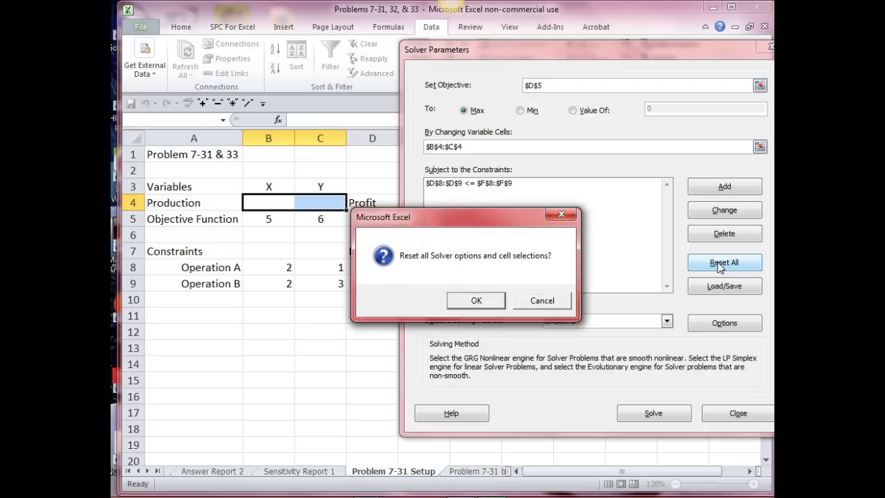
{"action": "left_click", "coordinate": [477, 300]}
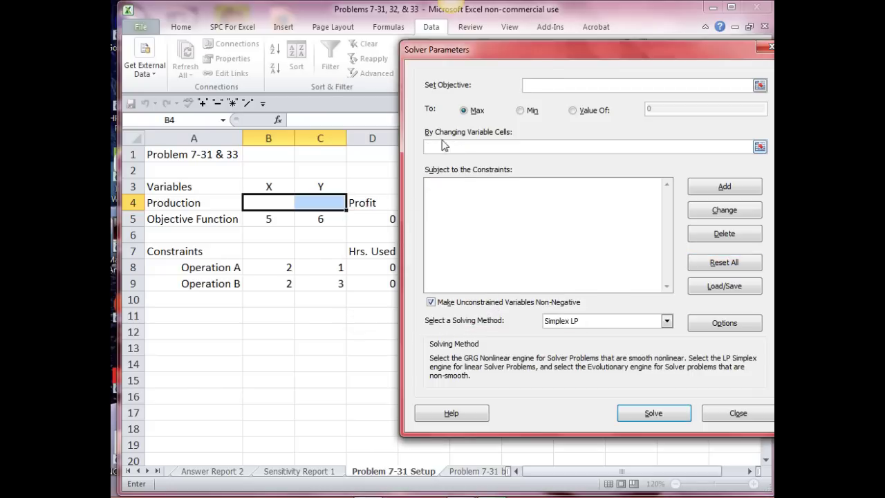
Define cell D5 as the Solver objective to maximise, with B4:C4 as the changing variable cells.
{"action": "left_click", "coordinate": [372, 219]}
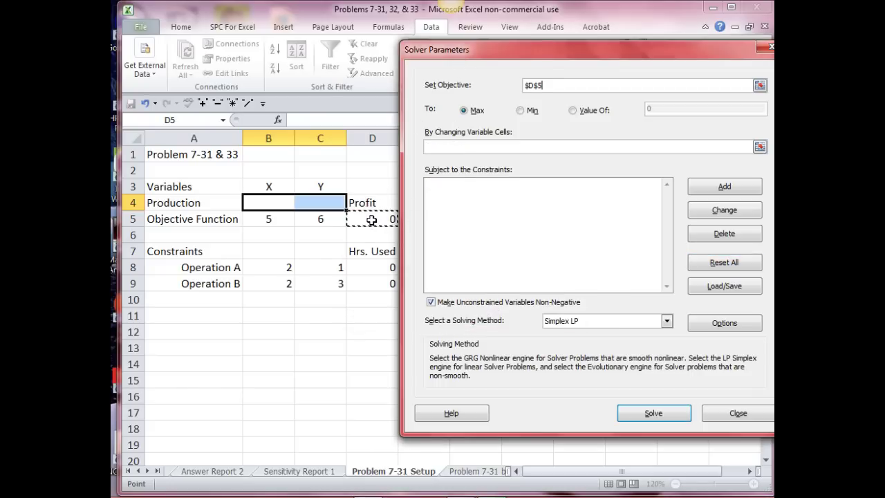
{"action": "left_click", "coordinate": [463, 147]}
{"action": "left_click_drag", "start_coordinate": [276, 200], "coordinate": [302, 201]}
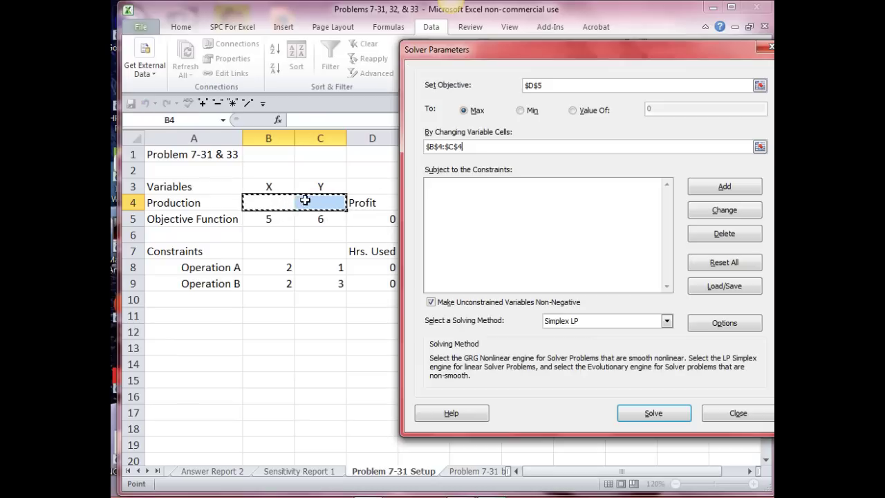
{"action": "left_click", "coordinate": [445, 192]}
Add the operation hours constraint D8:D9 <= F8:F9 to the Solver model.
{"action": "left_click", "coordinate": [705, 186]}
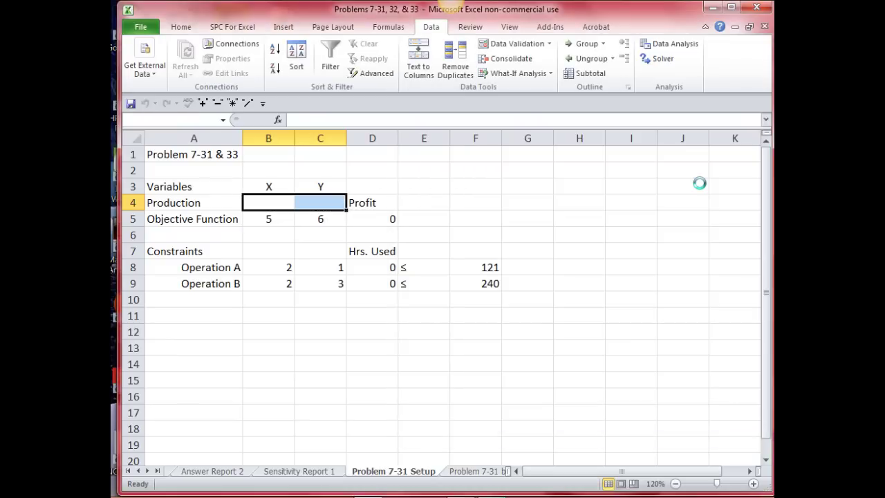
{"action": "left_click_drag", "start_coordinate": [376, 268], "coordinate": [387, 282]}
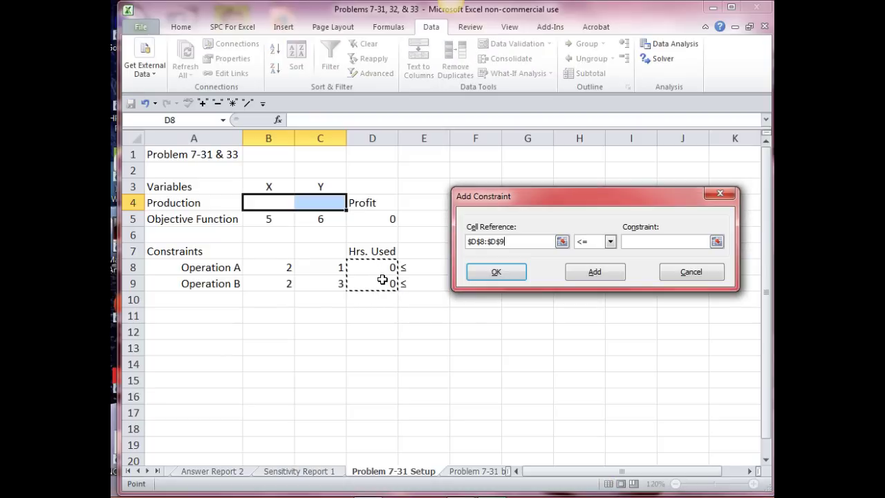
{"action": "left_click", "coordinate": [629, 242]}
{"action": "left_click_drag", "start_coordinate": [554, 197], "coordinate": [613, 177]}
{"action": "left_click_drag", "start_coordinate": [468, 263], "coordinate": [474, 277]}
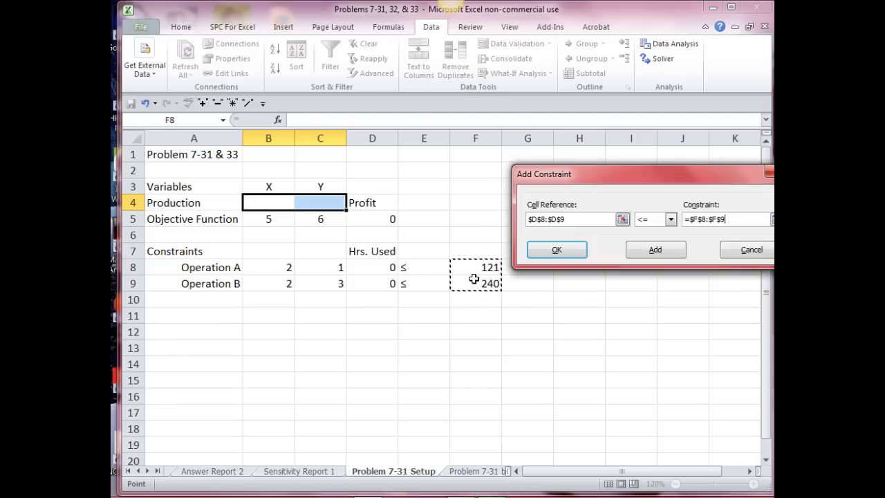
{"action": "left_click", "coordinate": [558, 251]}
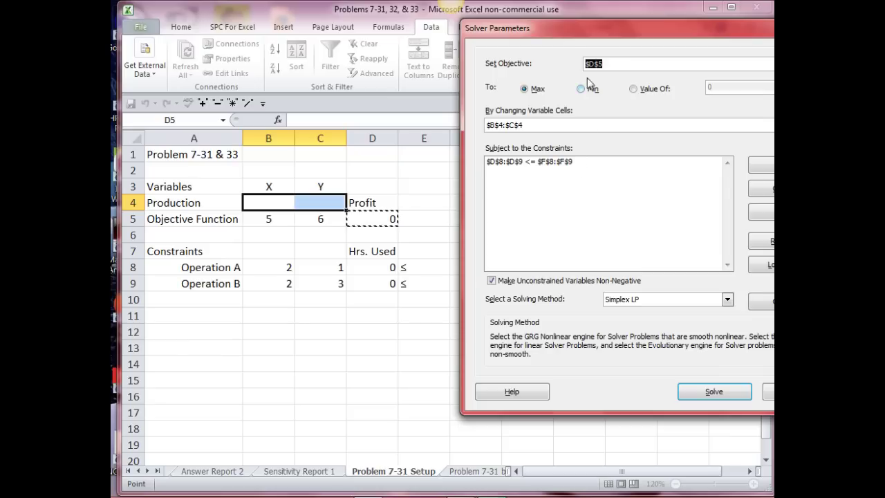
Solve the model with Simplex LP for 121 Operation A hours and uncover the production and profit cells behind the results.
{"action": "left_click_drag", "start_coordinate": [583, 27], "coordinate": [553, 35]}
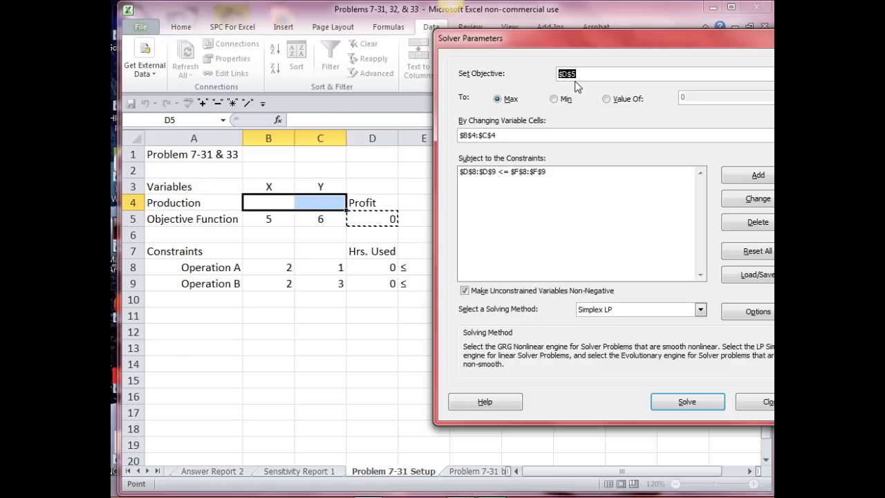
{"action": "left_click", "coordinate": [688, 403]}
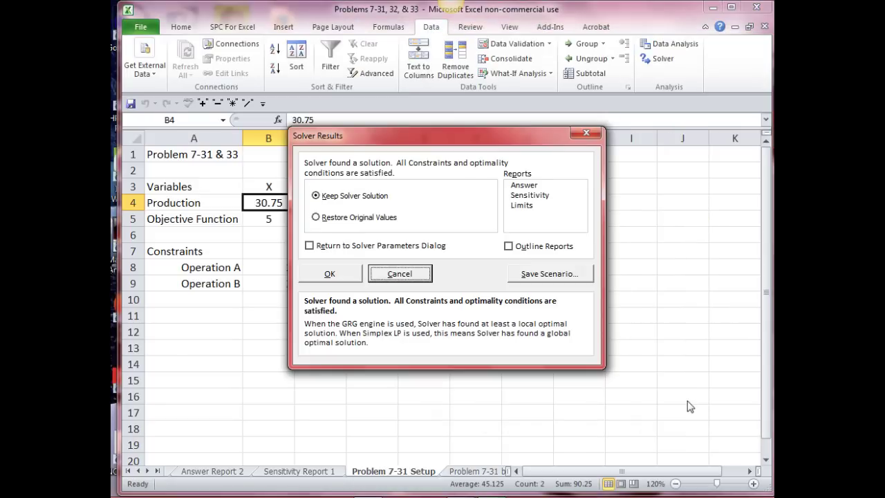
{"action": "left_click_drag", "start_coordinate": [424, 144], "coordinate": [579, 119]}
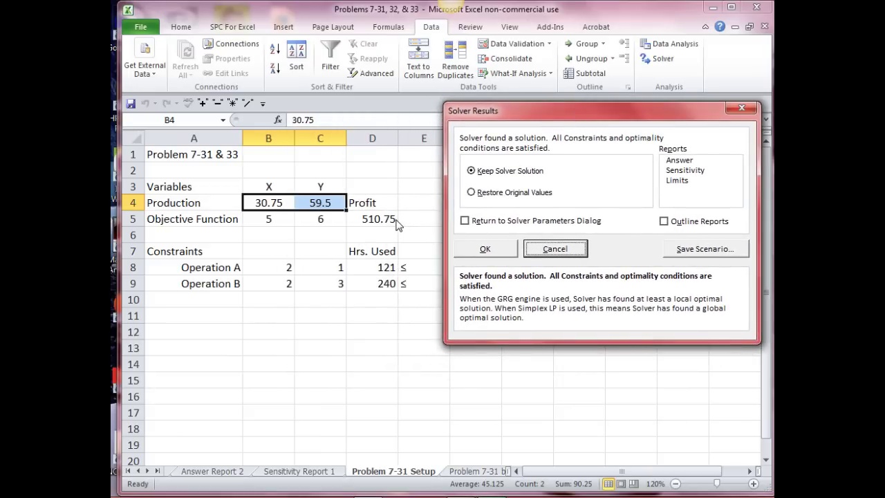
Keep the Solver solution and compare the re-solved profit on the Problem 7-31 Setup sheet with Operation A's shadow price in Sensitivity Report 1.
{"action": "left_click", "coordinate": [487, 249]}
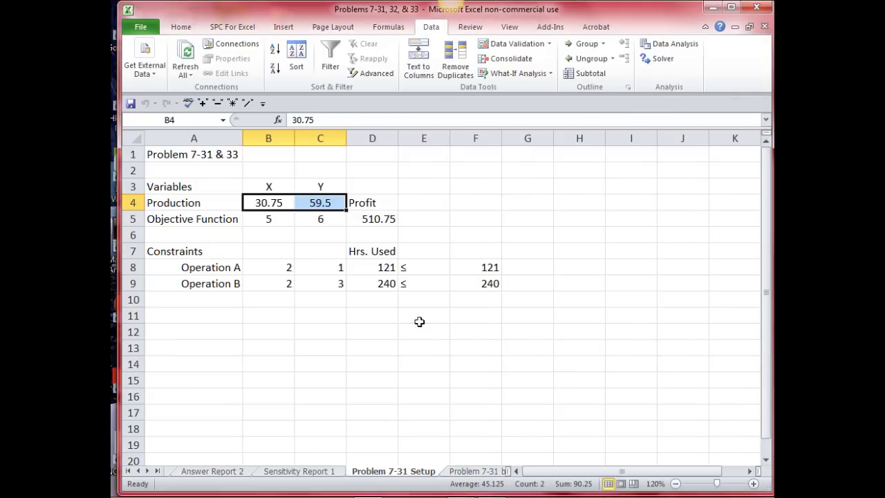
{"action": "left_click", "coordinate": [303, 471]}
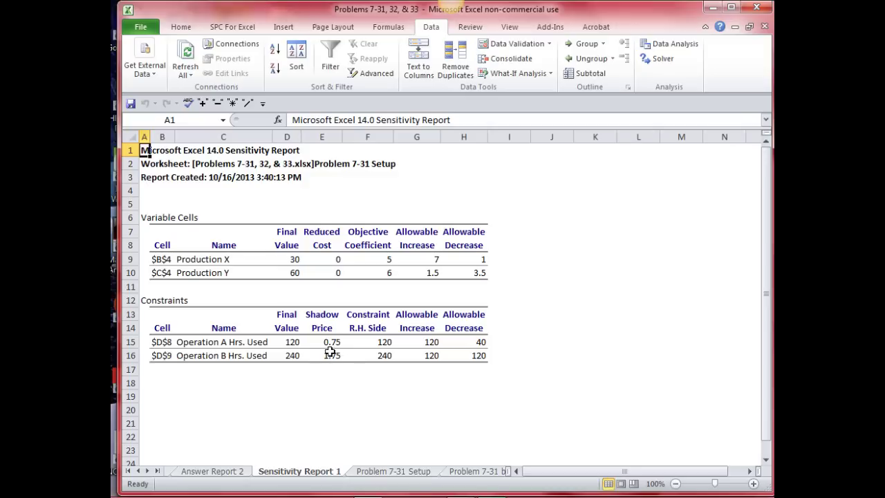
{"action": "left_click", "coordinate": [388, 471]}
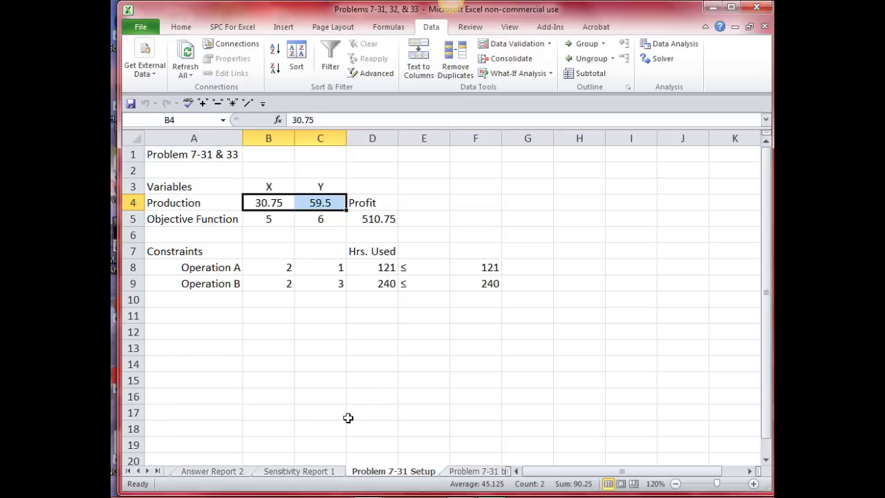
{"action": "left_click", "coordinate": [323, 473]}
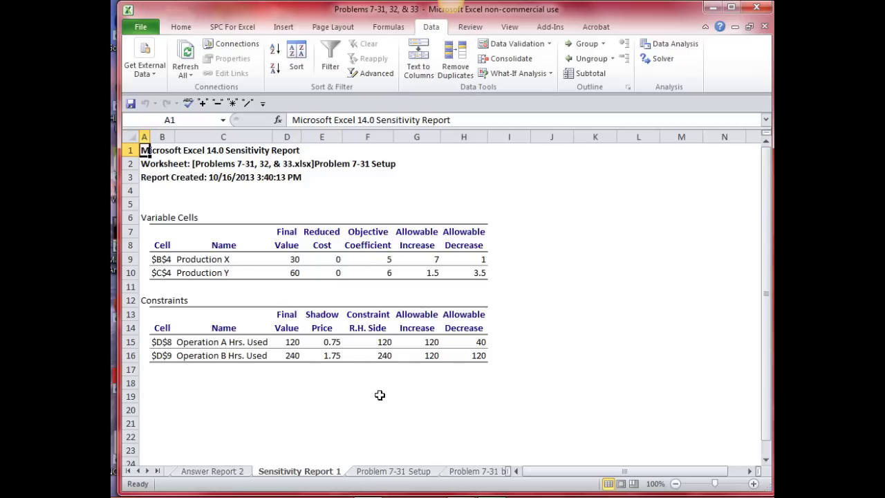
{"action": "left_click", "coordinate": [395, 473]}
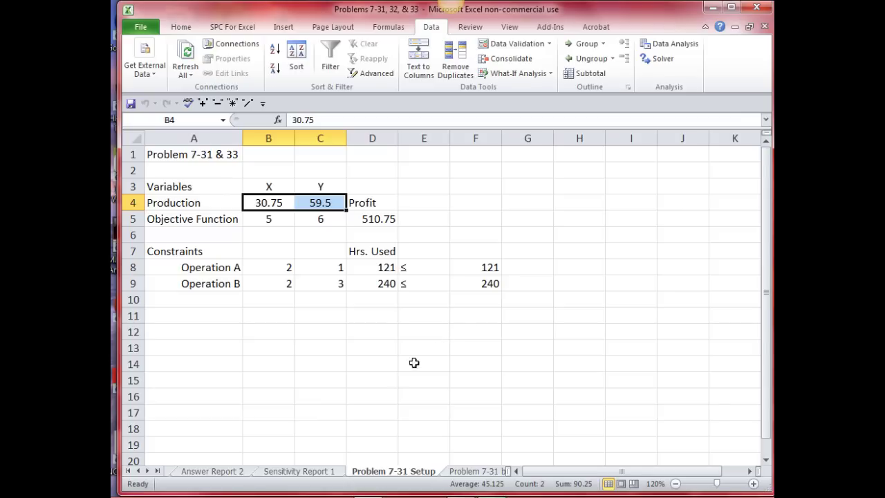
{"action": "left_click", "coordinate": [326, 471]}
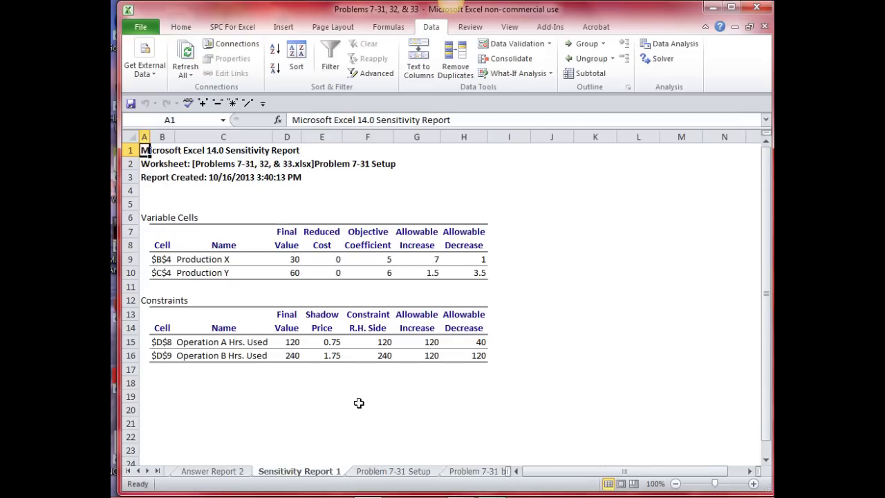